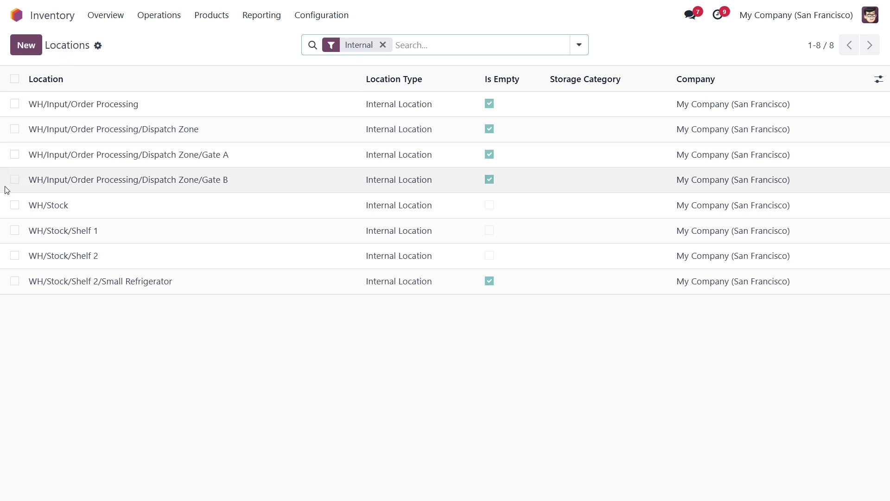
Step: Open Custom Location Labels for the WH/Stock and WH/Stock/Shelf 1 locations
click(14, 205)
click(14, 231)
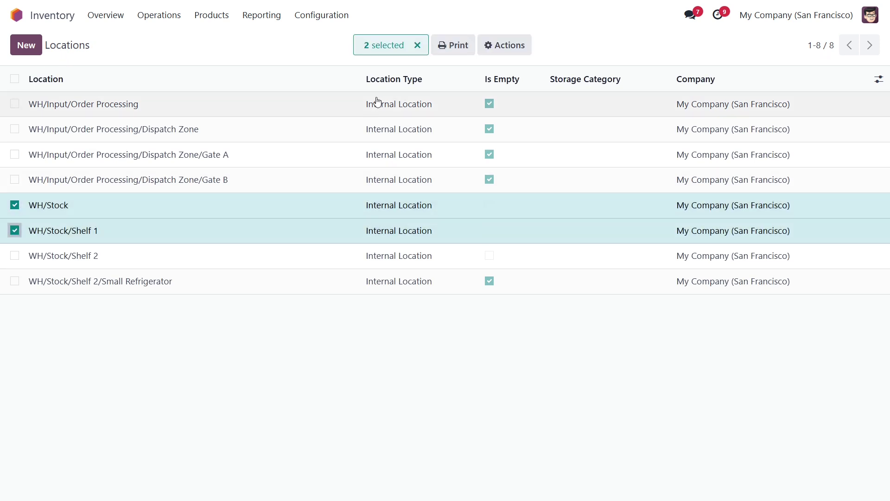
click(453, 45)
click(543, 90)
Step: Review the optional columns of the location label lines without changing them
click(452, 208)
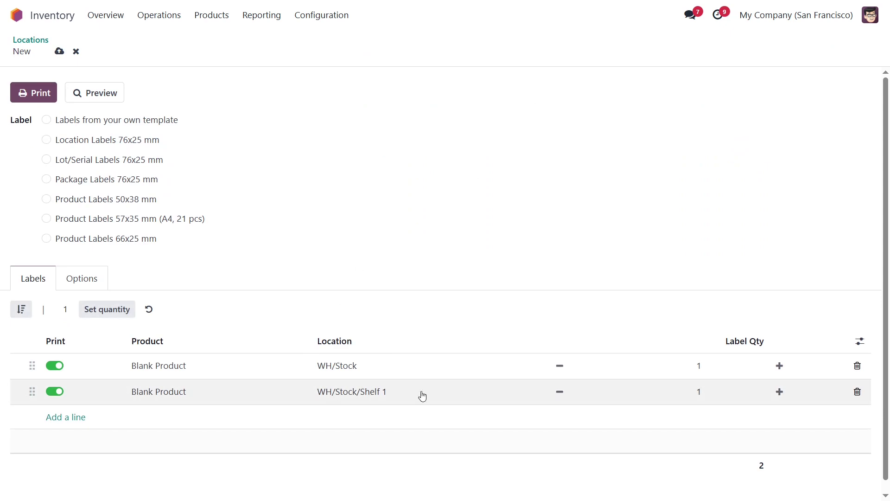
click(860, 340)
click(499, 200)
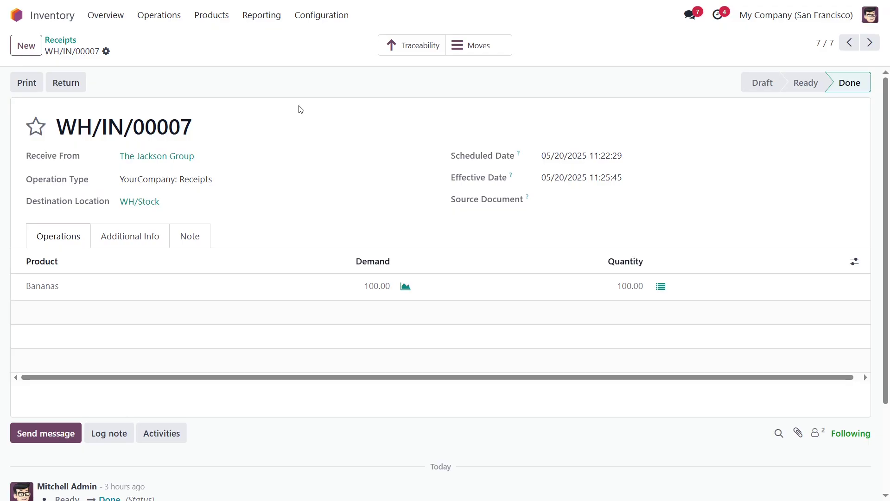
Step: Open Custom Product Labels for WH/IN/00007 lots BAN-00001 and BAN-00002, using own-template labels
click(106, 51)
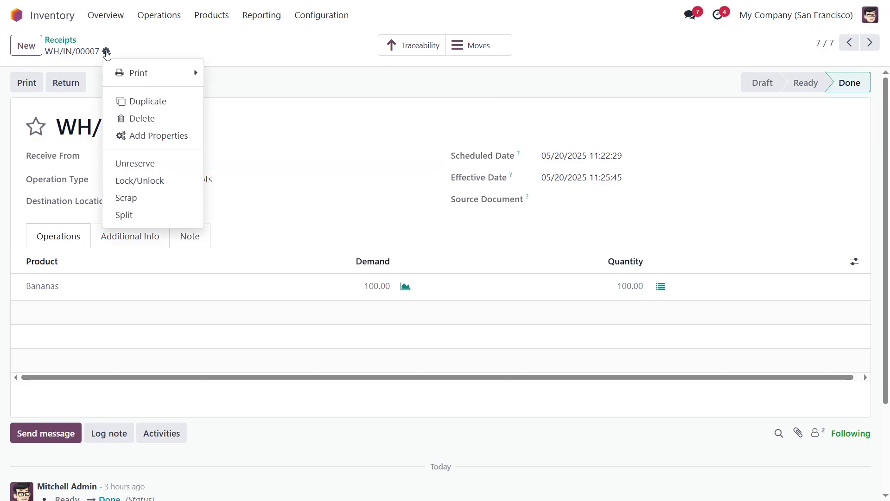
mouse_move(153, 72)
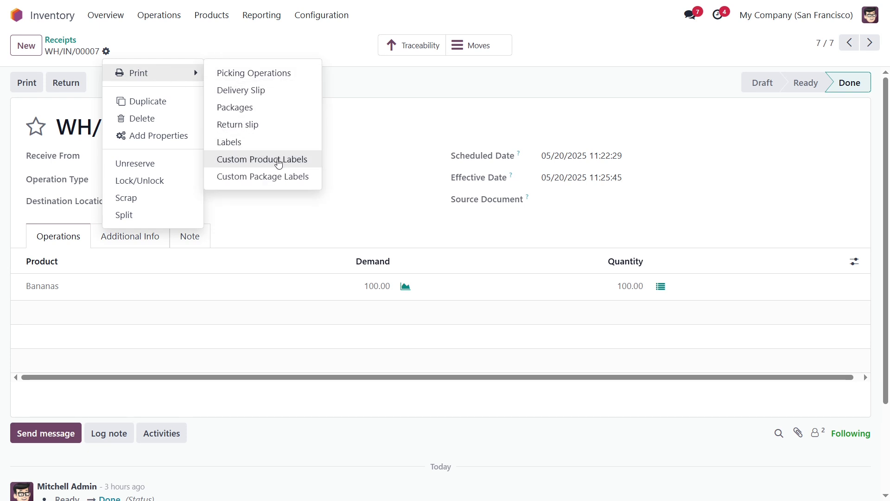
click(278, 160)
click(285, 254)
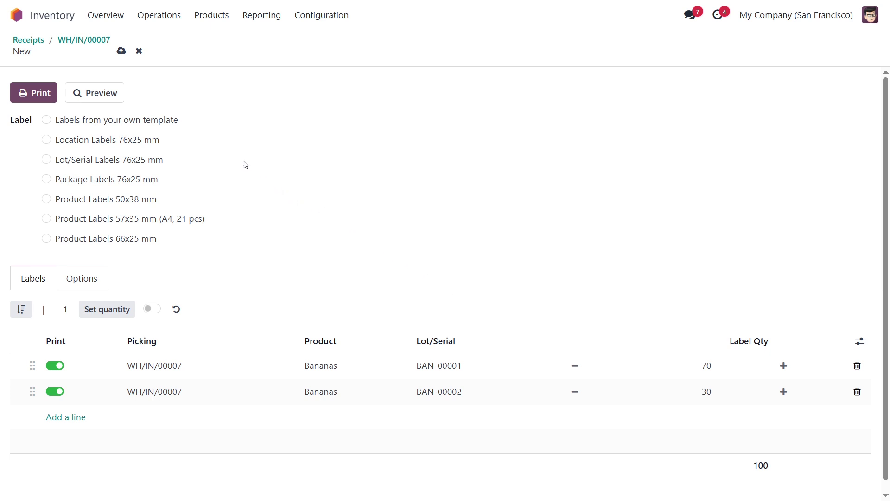
click(161, 121)
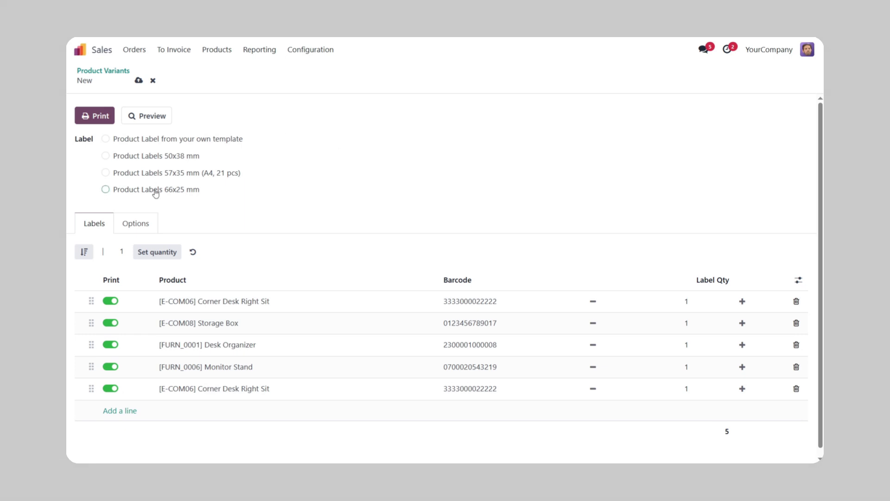
Step: Choose the Product Labels 50x38 mm format, try quantity 5, then reset all label quantities to 1
click(149, 156)
double_click(121, 252)
text(5)
click(156, 253)
click(742, 322)
click(593, 344)
click(593, 344)
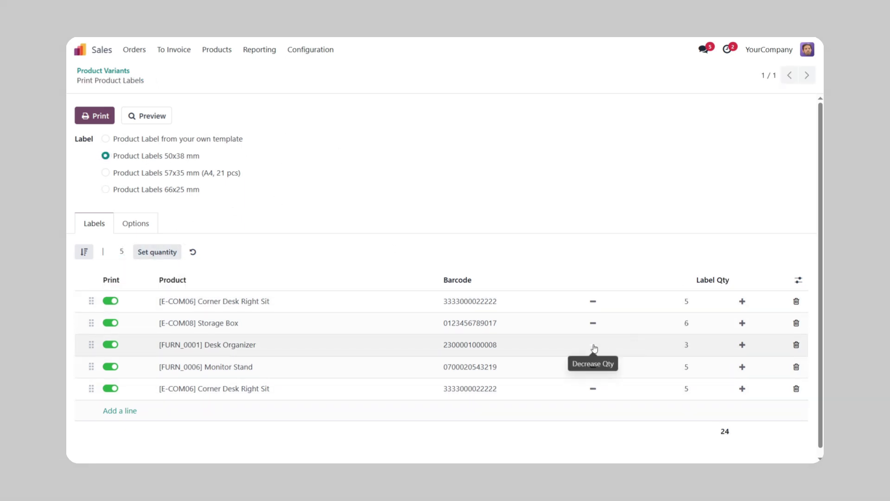
click(194, 253)
drag(91, 323, 91, 362)
Step: Remove the Desk Organizer line and show the Company column in the label lines
click(84, 252)
click(116, 348)
click(796, 344)
click(805, 280)
click(760, 348)
click(571, 243)
Step: Keep YourCompany, enable human readable barcodes, set border 1, and preview the labels
click(136, 224)
click(155, 288)
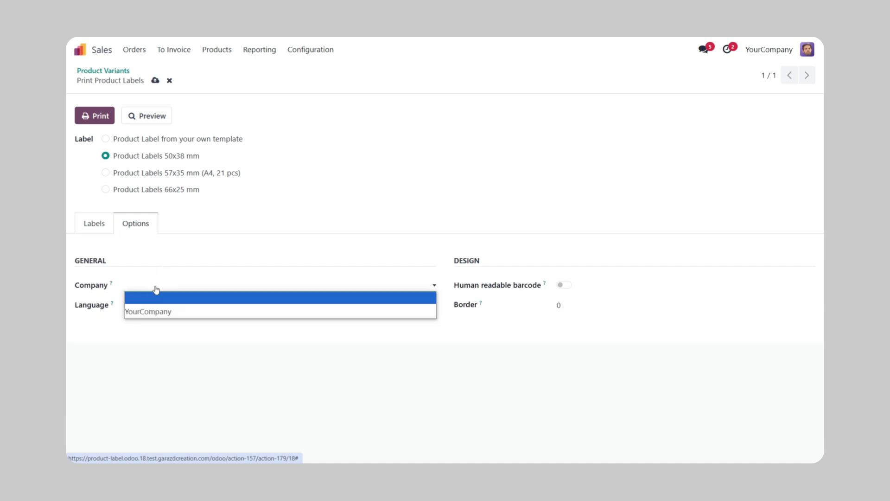
click(139, 312)
click(602, 286)
click(572, 303)
text(1)
click(147, 115)
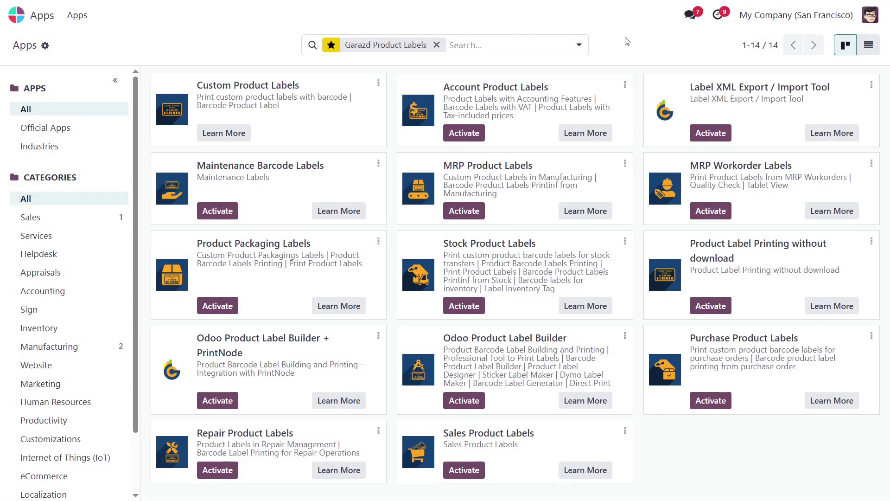
Step: Activate the Stock Product Labels app, then go to the Inventory receipts list
click(464, 306)
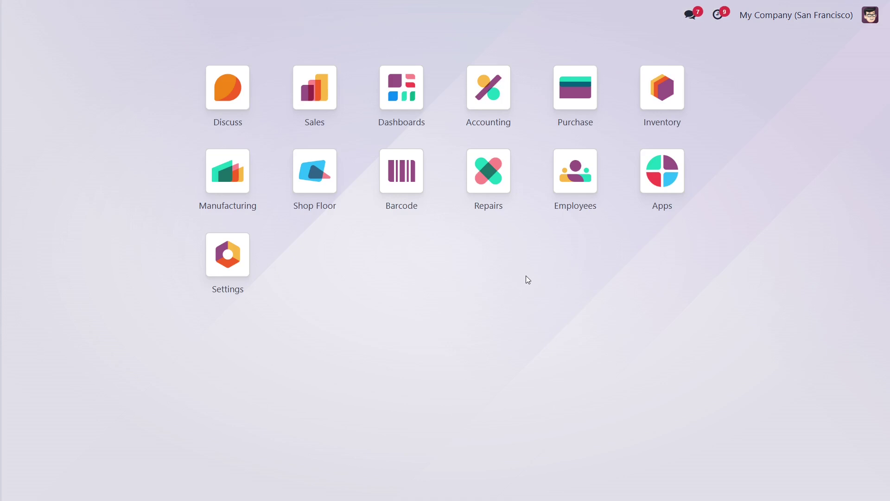
click(662, 86)
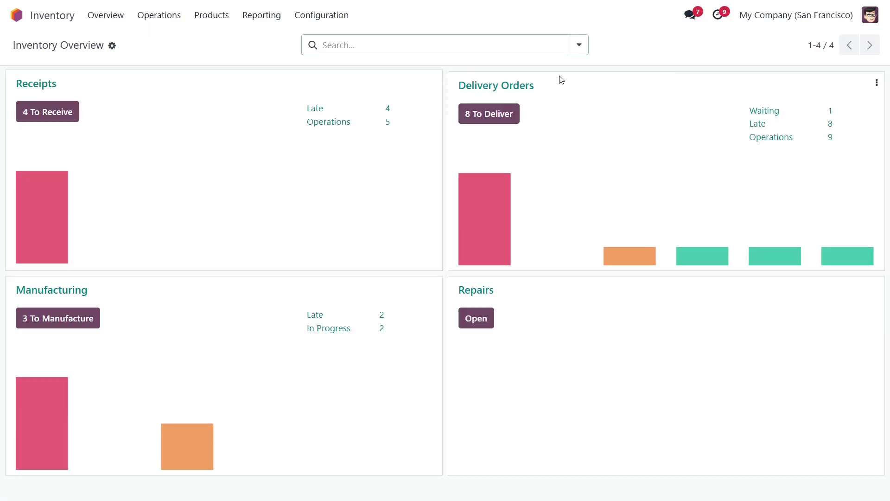
click(163, 15)
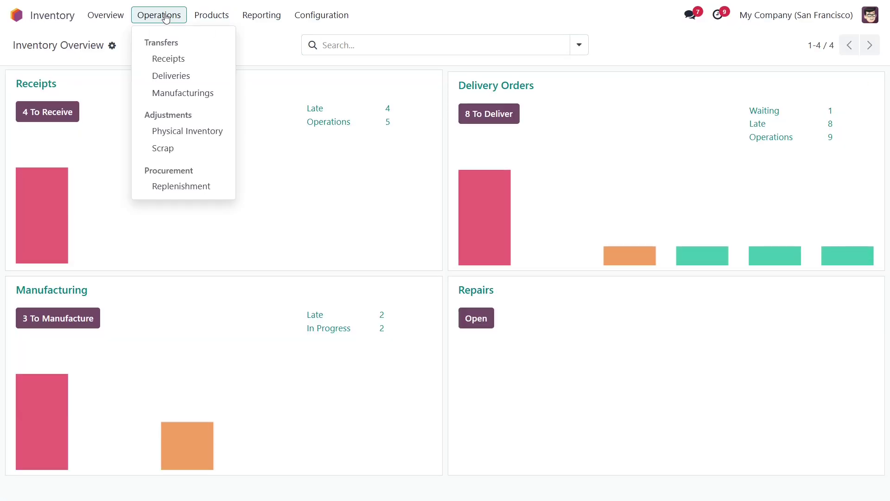
click(172, 57)
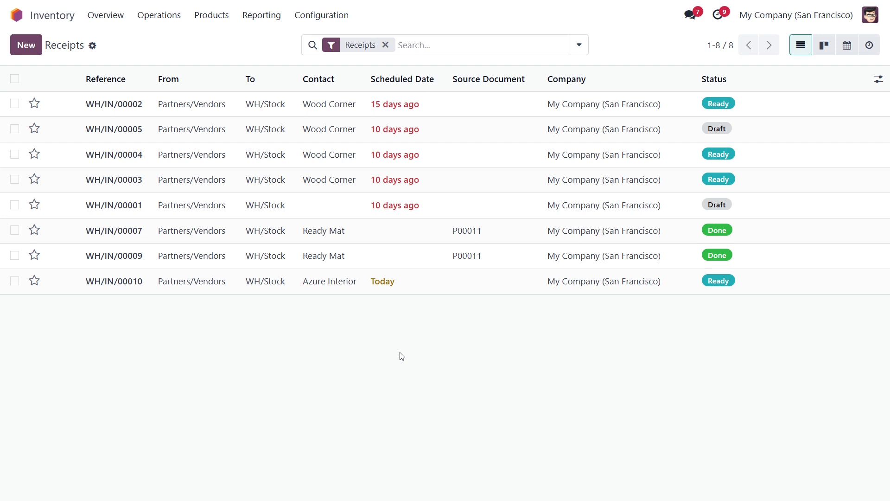
Step: Open Custom Product Labels for receipt WH/IN/00010 with Office Chair Black and Cable Management Box
click(416, 283)
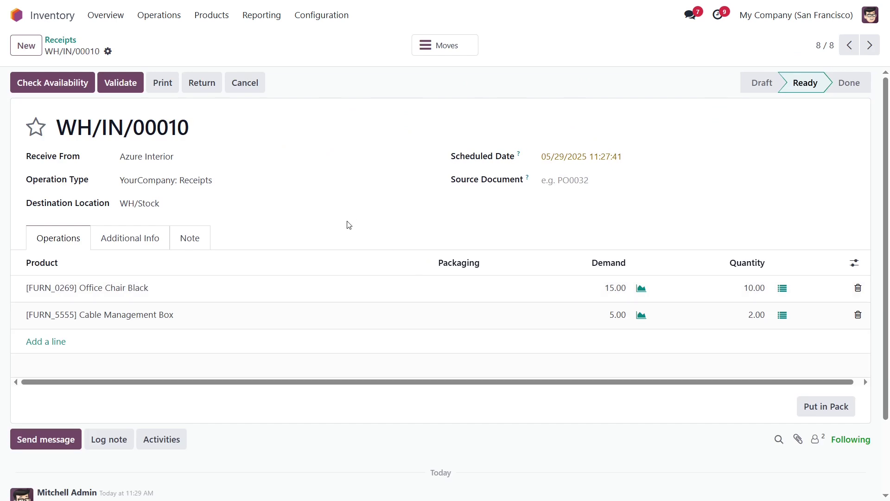
click(108, 51)
mouse_move(180, 84)
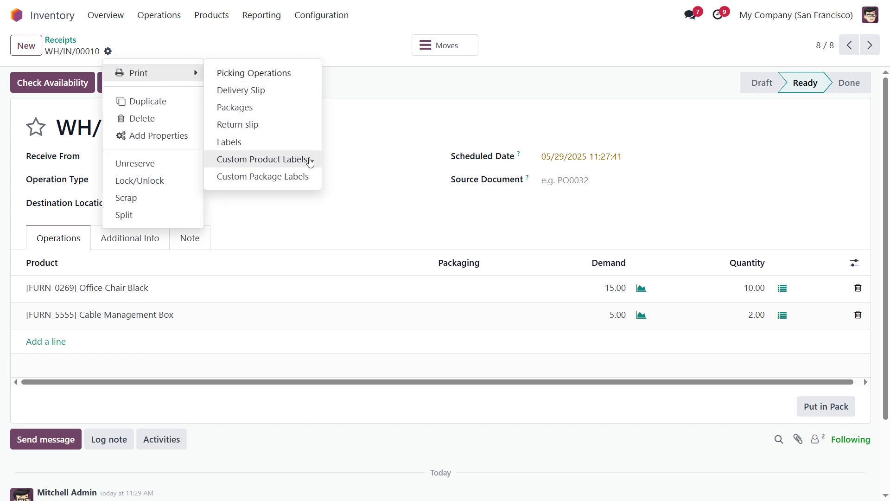
click(314, 160)
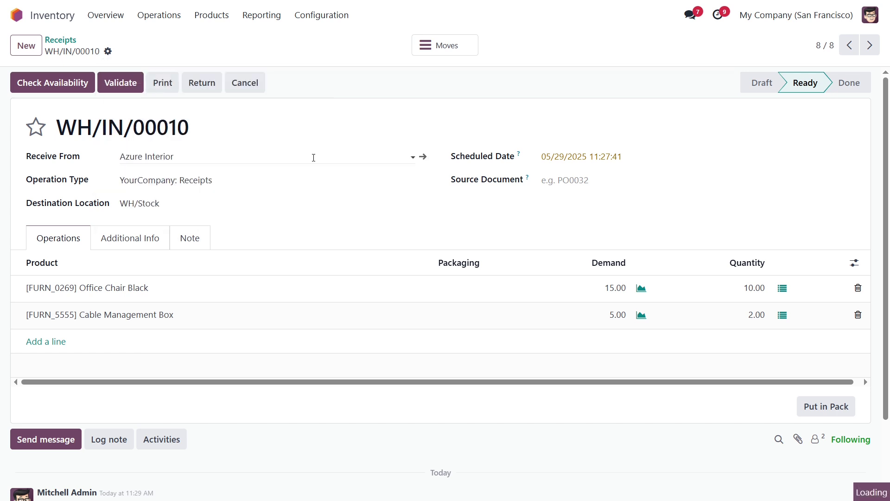
click(349, 259)
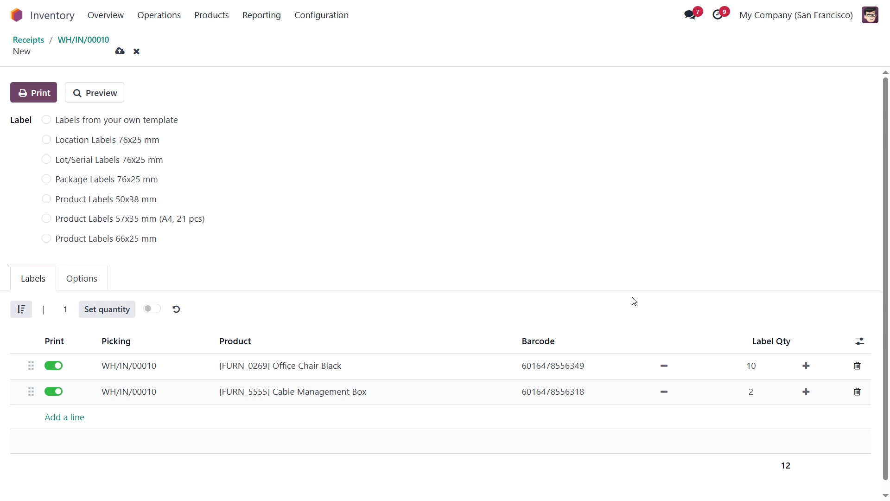
Step: Base label quantities on receipt demand: 15 Office Chair Black and 5 Cable Management Box
click(153, 310)
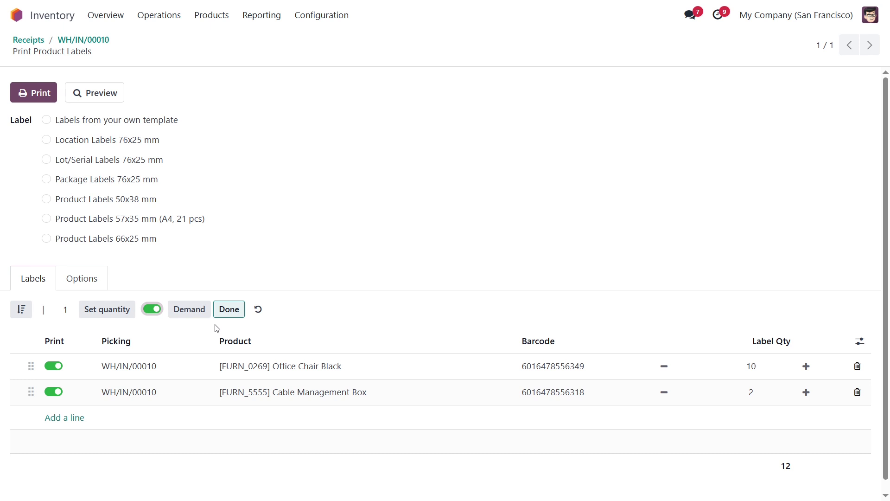
click(184, 308)
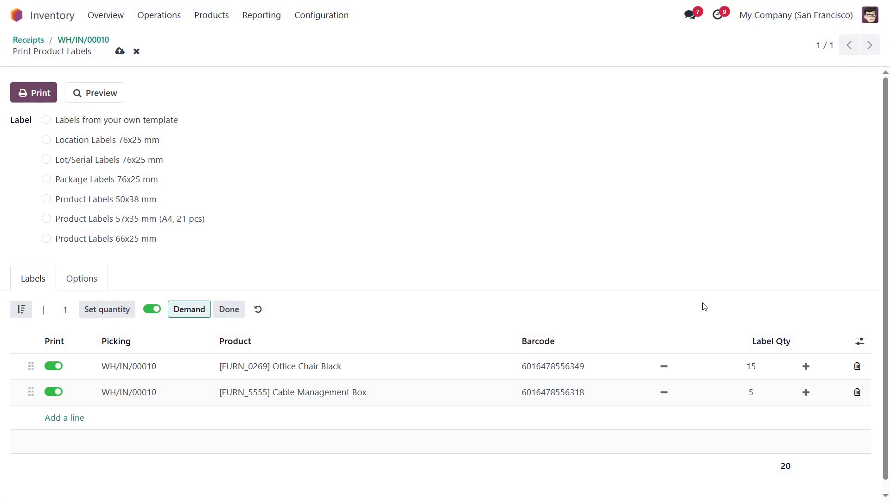
click(90, 289)
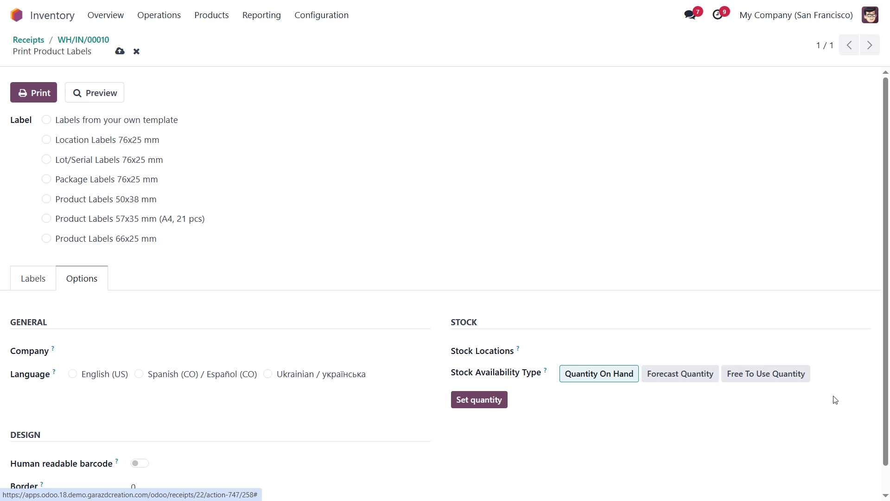
Step: Recalculate quantities from forecast stock on WH/Stock/Shelf 1 and Shelf 2, giving 9 and 90
click(597, 347)
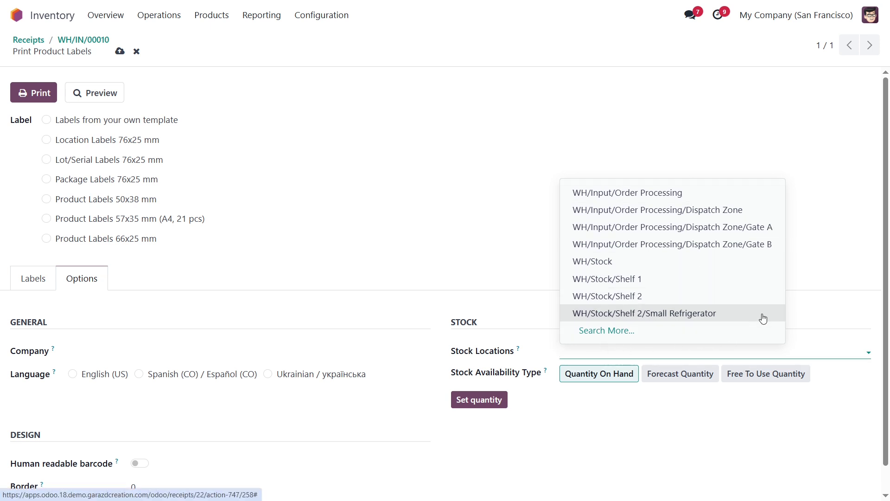
click(651, 279)
click(656, 350)
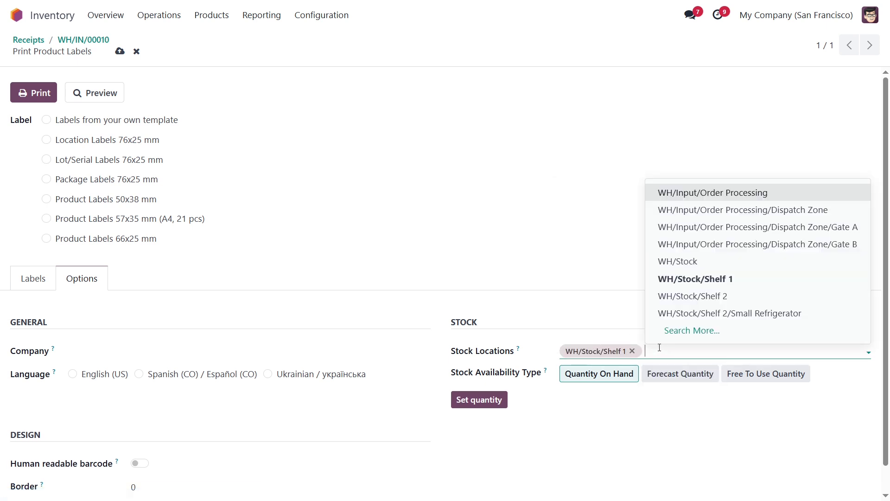
click(702, 301)
click(683, 376)
click(470, 400)
click(21, 279)
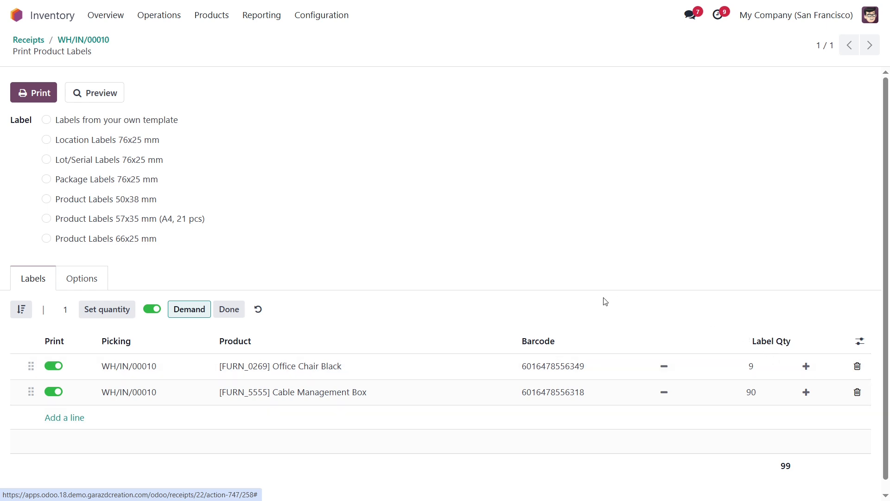
Step: Print the receipt product labels in the 57x35 mm A4 format and scroll through the PDF
click(176, 219)
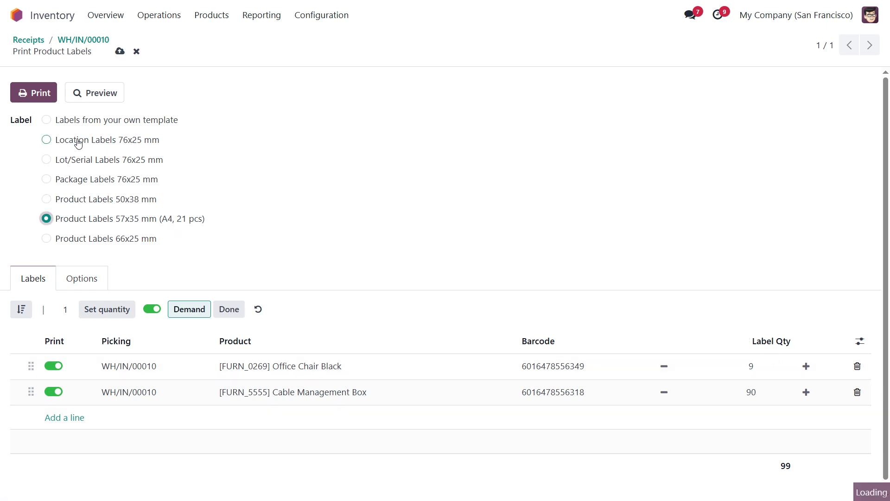
click(35, 97)
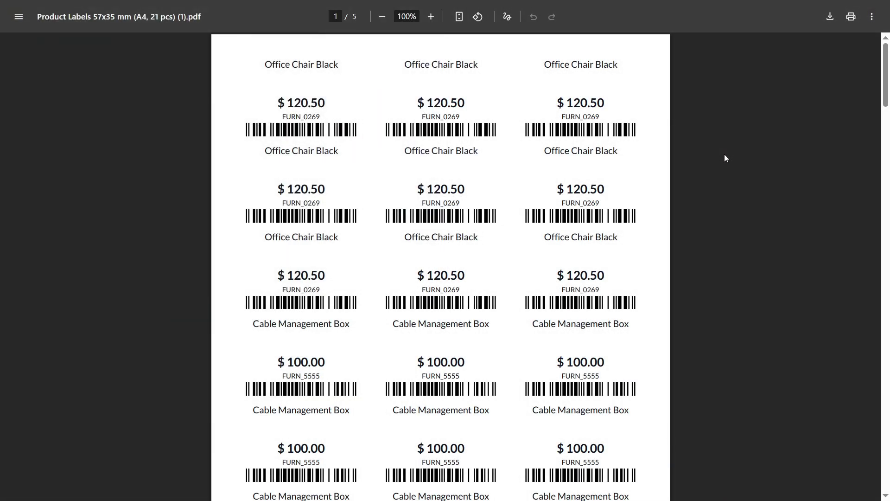
drag(885, 77, 886, 459)
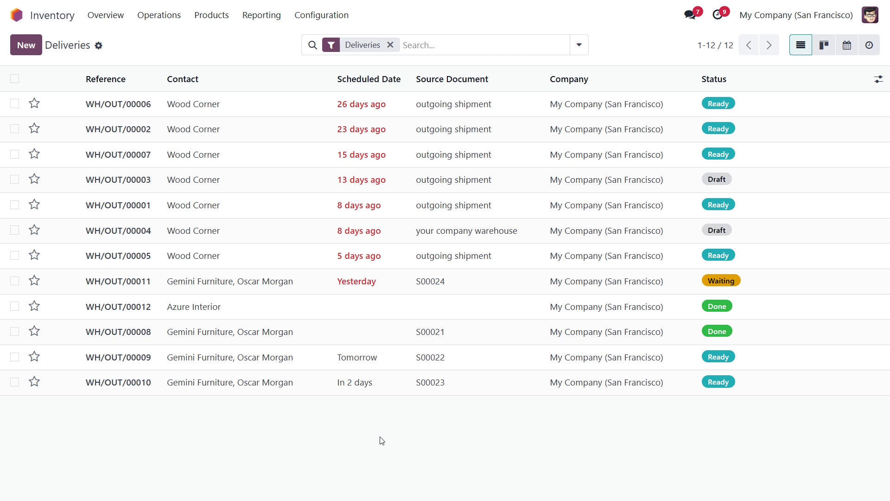
Step: Print Custom Package Labels for delivery WH/OUT/00012 in the Package Labels 76x25 mm format
click(368, 309)
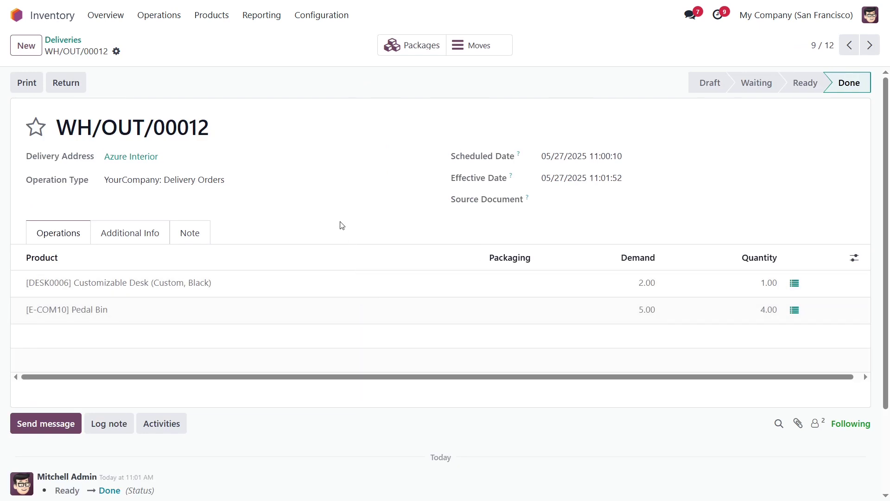
click(116, 51)
mouse_move(154, 74)
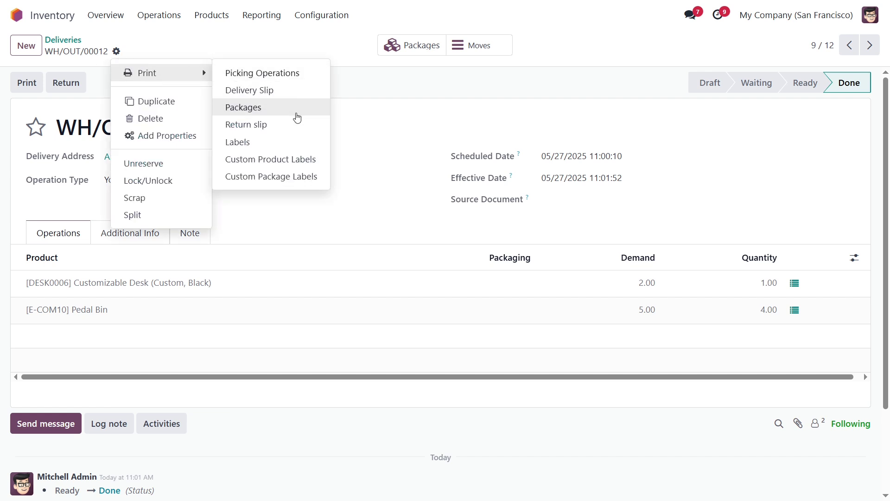
click(325, 179)
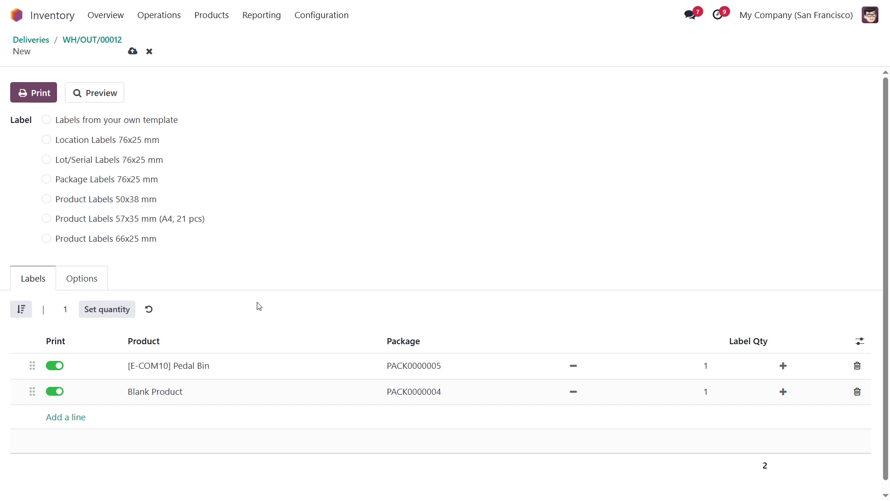
click(136, 183)
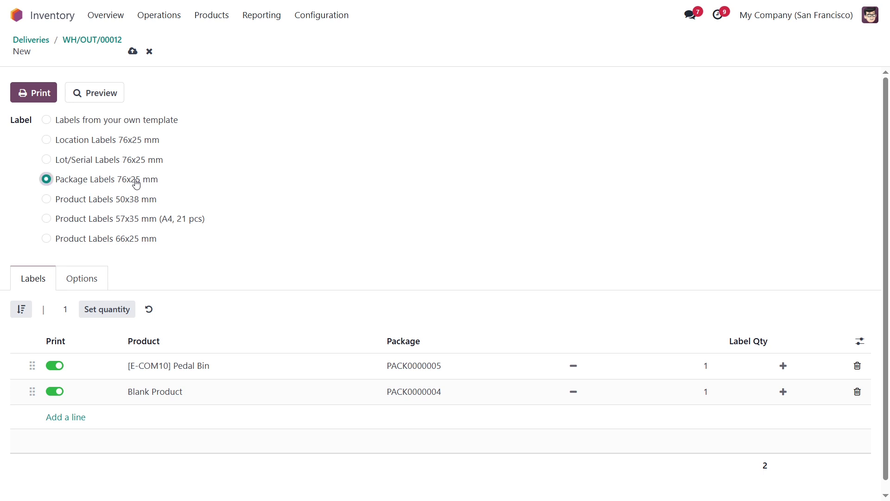
click(34, 92)
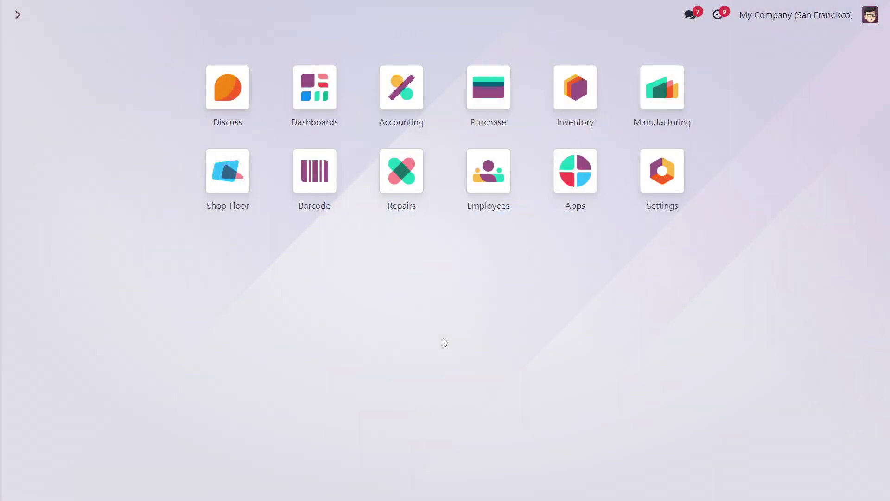
Step: Go to the Physical Inventory adjustments list in the Inventory app
click(591, 101)
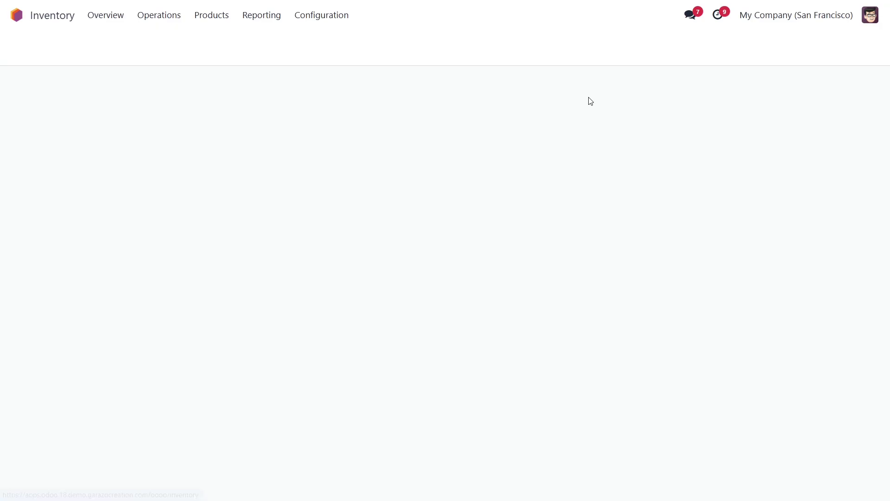
click(156, 18)
click(192, 135)
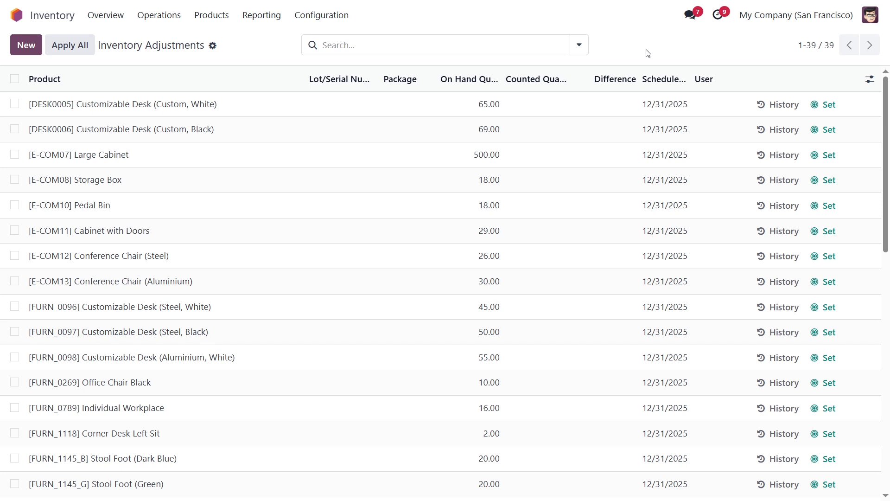
Step: Select Large Cabinet, Storage Box and Cabinet with Doors and open Custom Product Labels
click(14, 155)
click(14, 181)
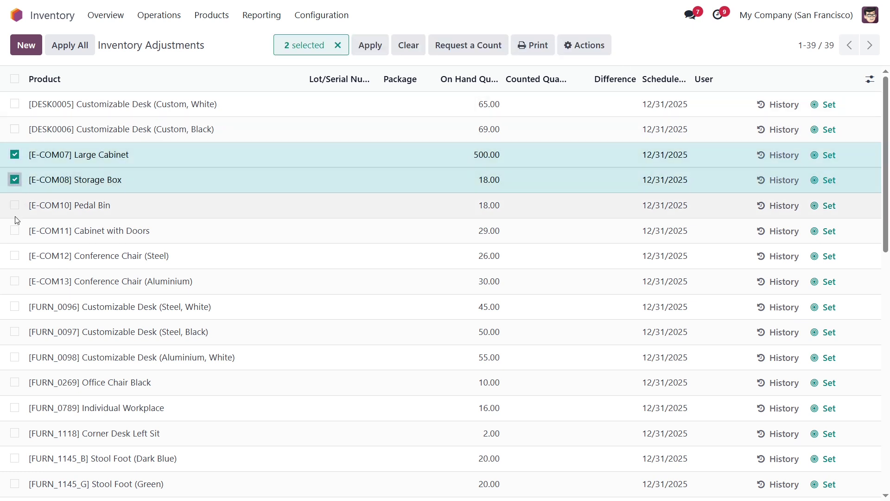
click(15, 230)
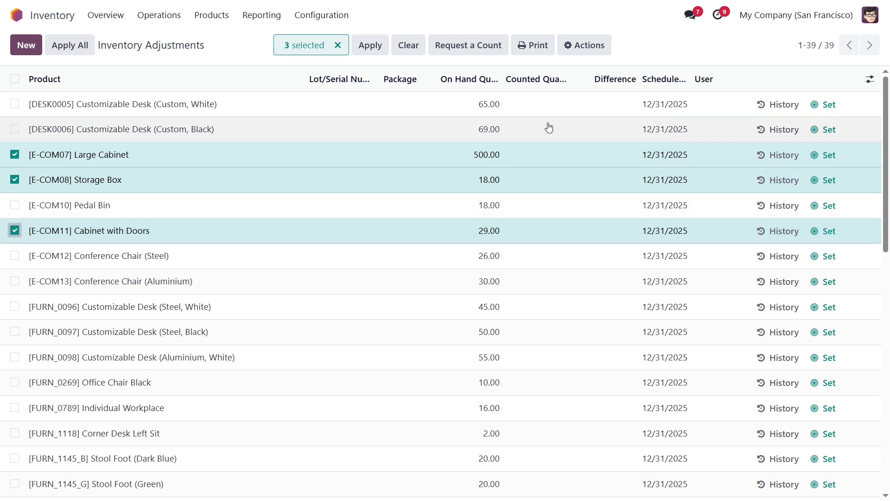
click(534, 45)
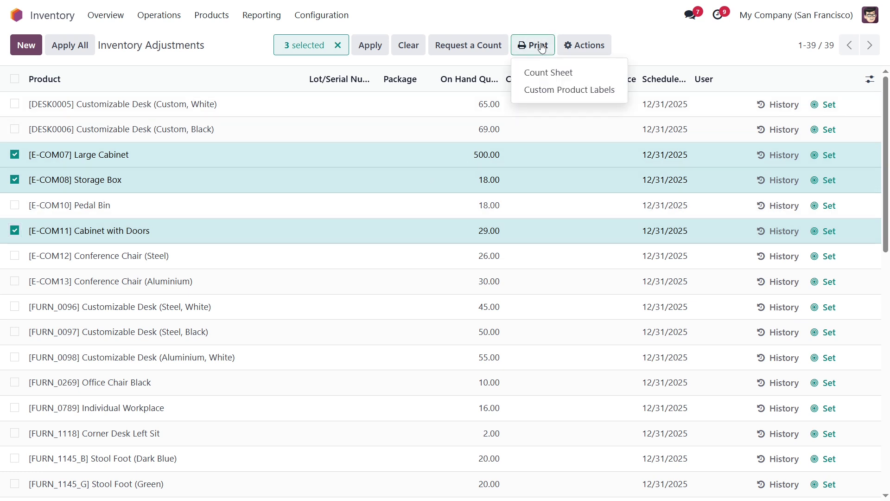
click(620, 93)
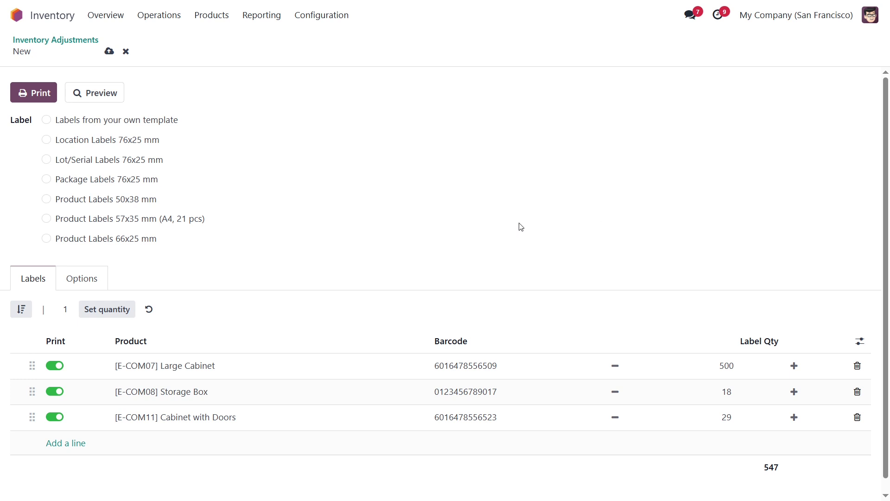
Step: Print the 97-page 50x38 mm product label PDF, then select scrap orders SP/00002 and SP/00001
click(142, 201)
click(46, 94)
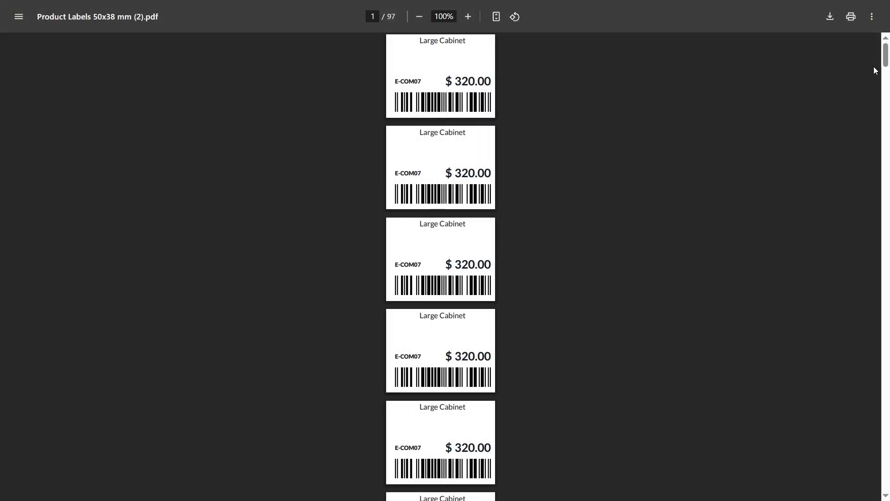
drag(885, 54, 885, 478)
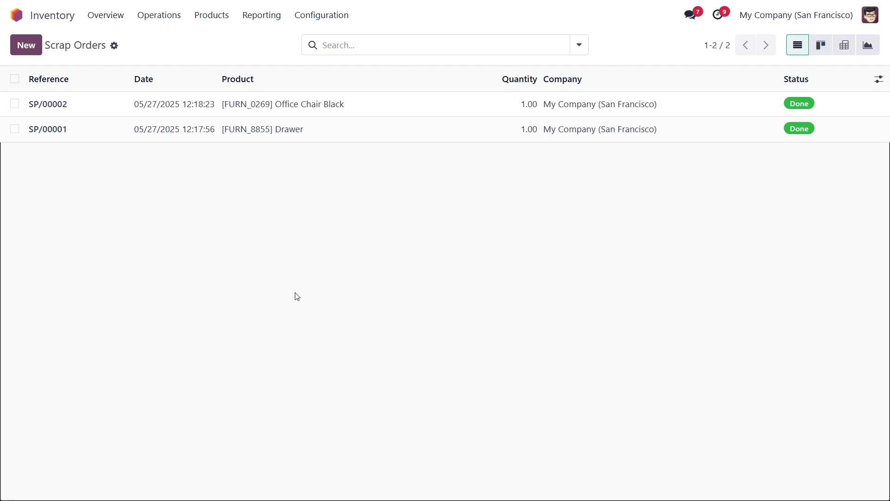
click(15, 104)
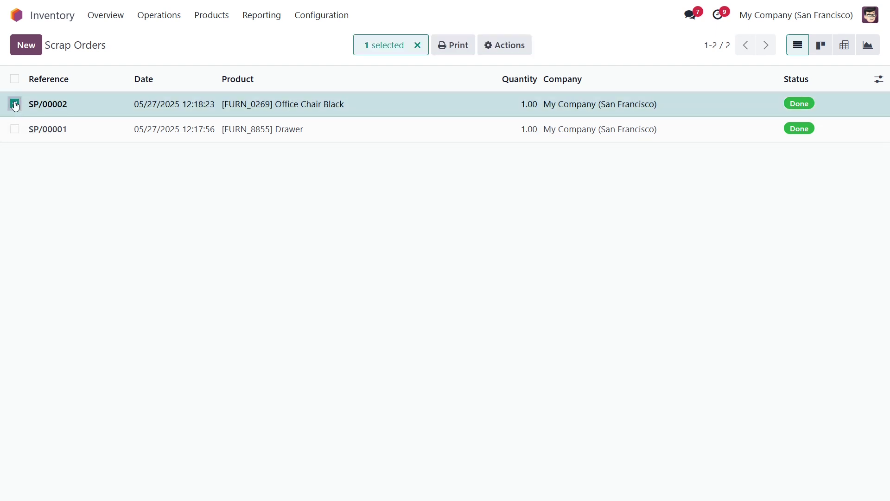
click(14, 129)
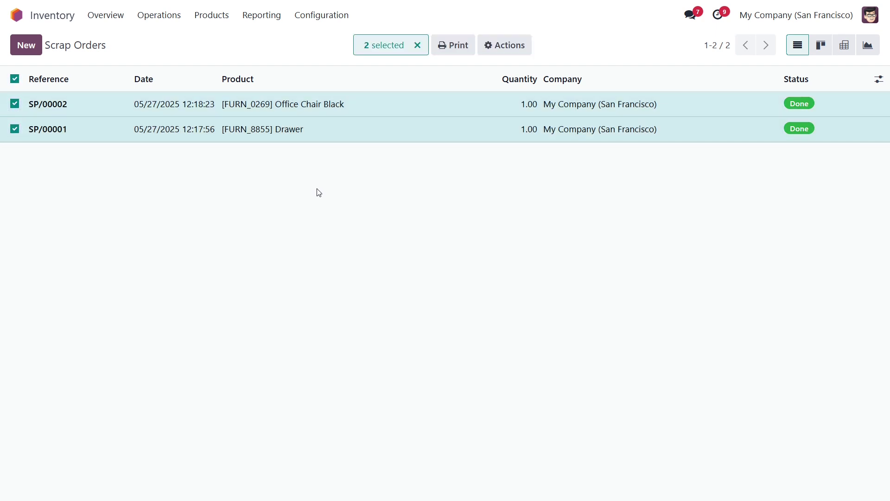
Step: Print Custom Product Labels in 66x25 mm format for Office Chair Black and Drawer
click(463, 50)
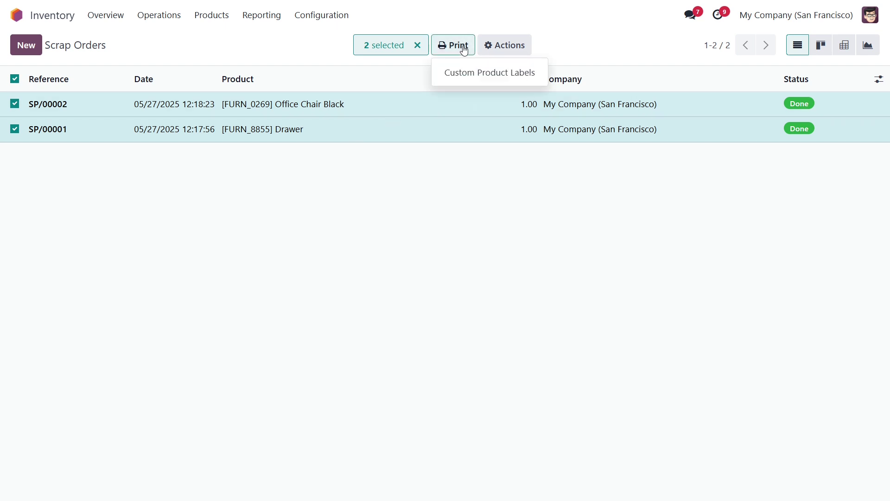
click(538, 74)
click(442, 239)
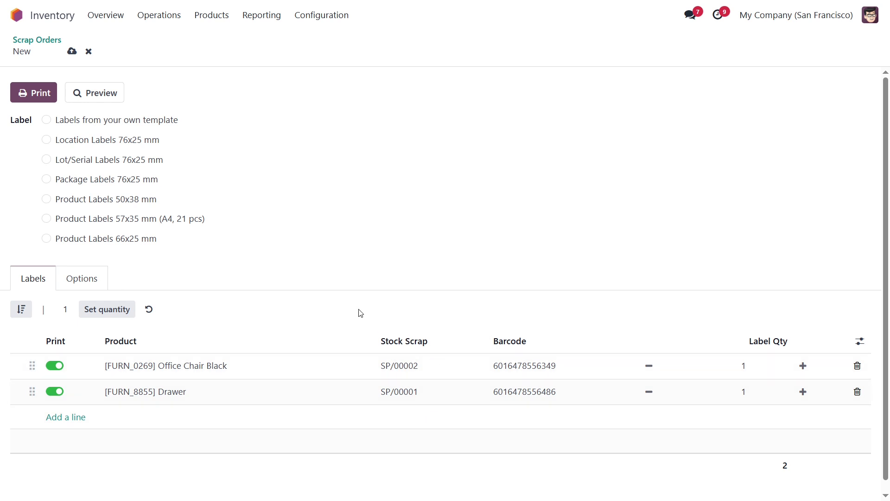
click(144, 241)
click(45, 93)
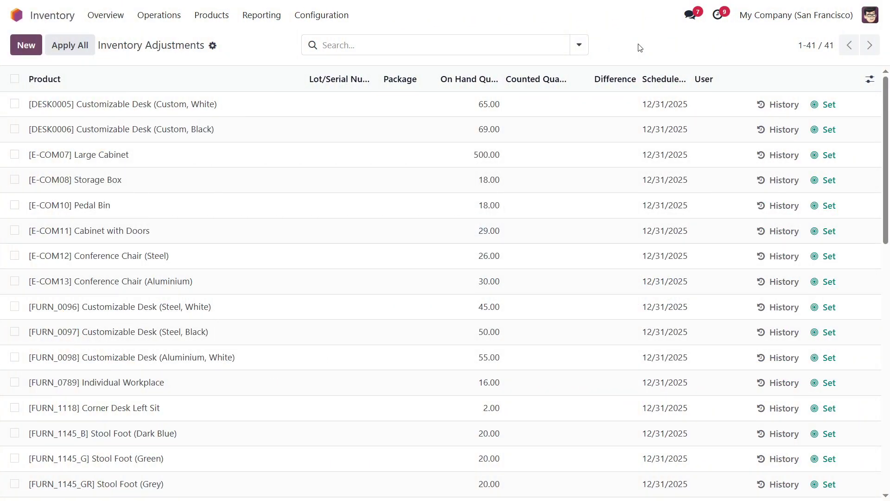
click(218, 19)
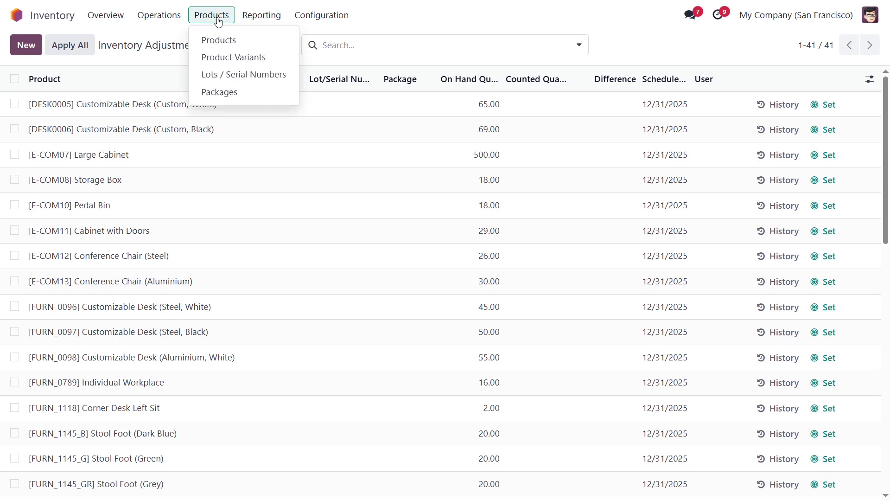
click(240, 74)
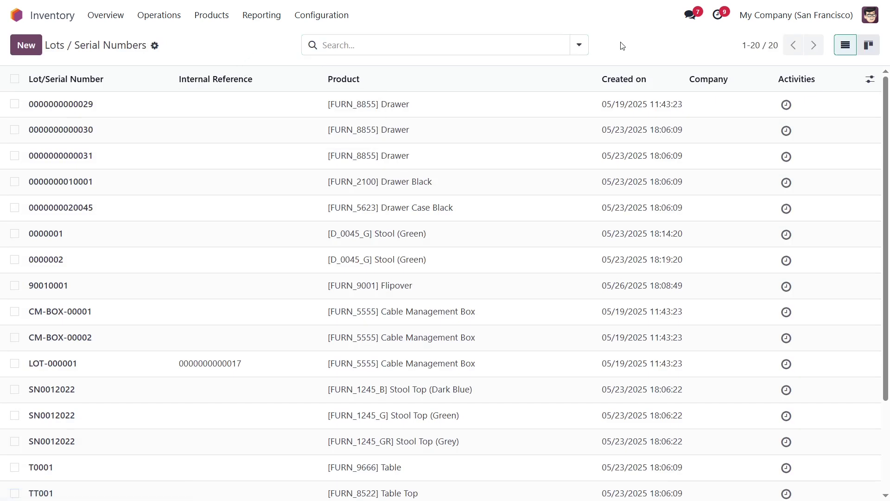
click(15, 157)
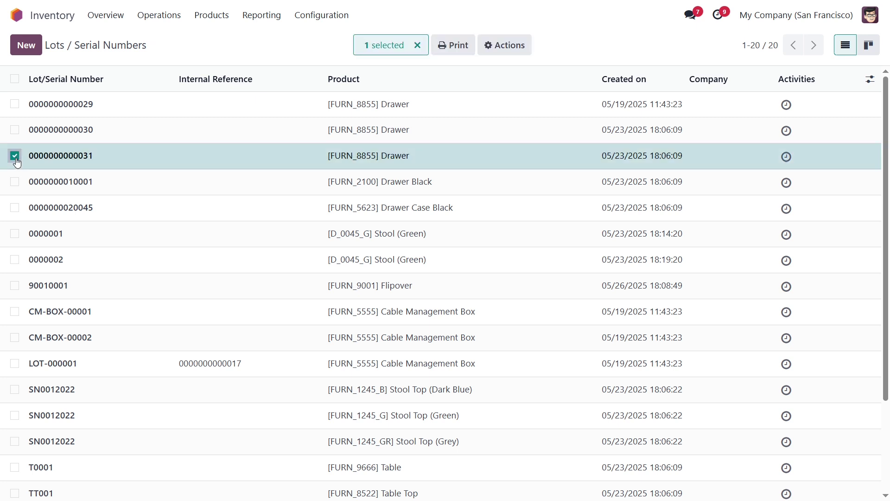
click(15, 182)
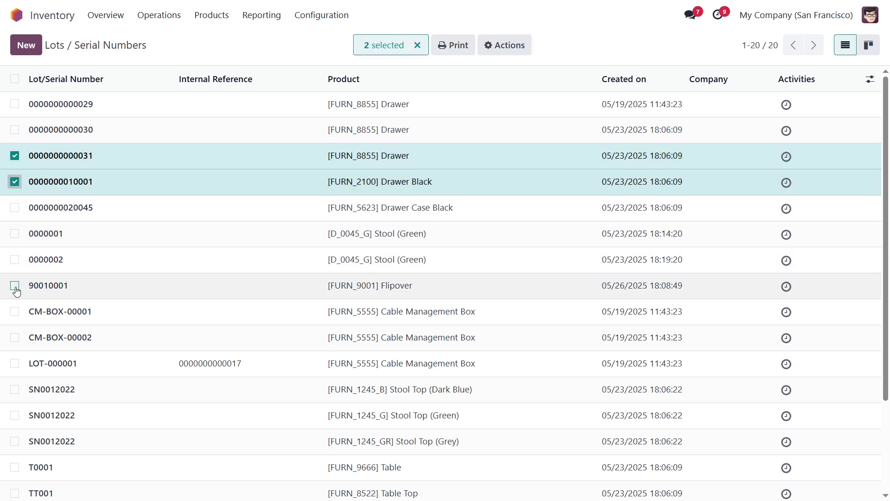
click(15, 286)
click(462, 47)
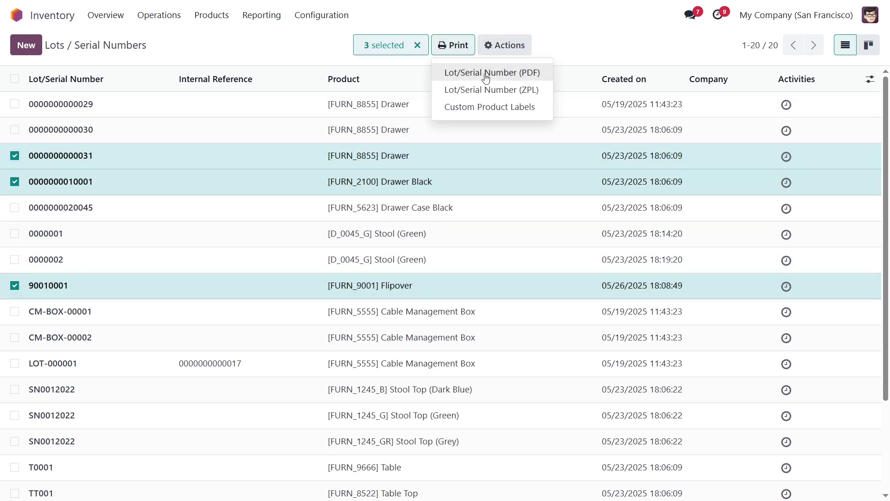
click(546, 111)
Step: Print 95 Lot/Serial Labels 76x25 mm for the Drawer, Drawer Black and Flipover lots
click(504, 263)
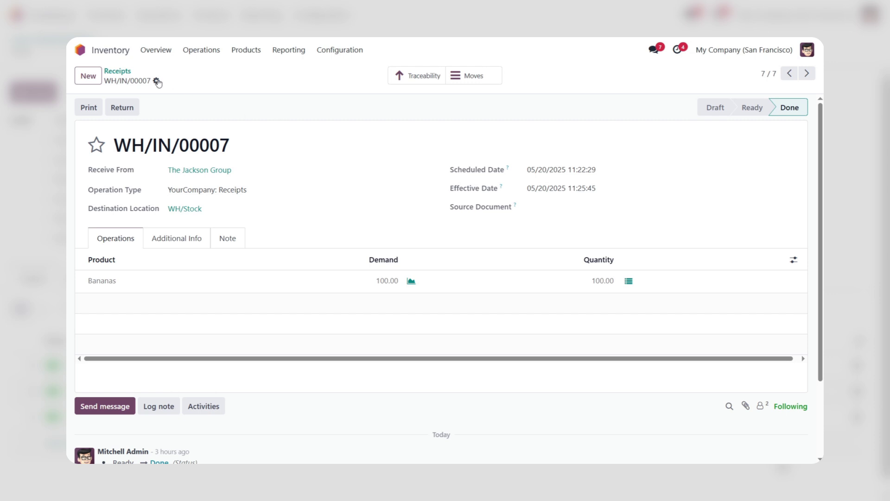
click(156, 81)
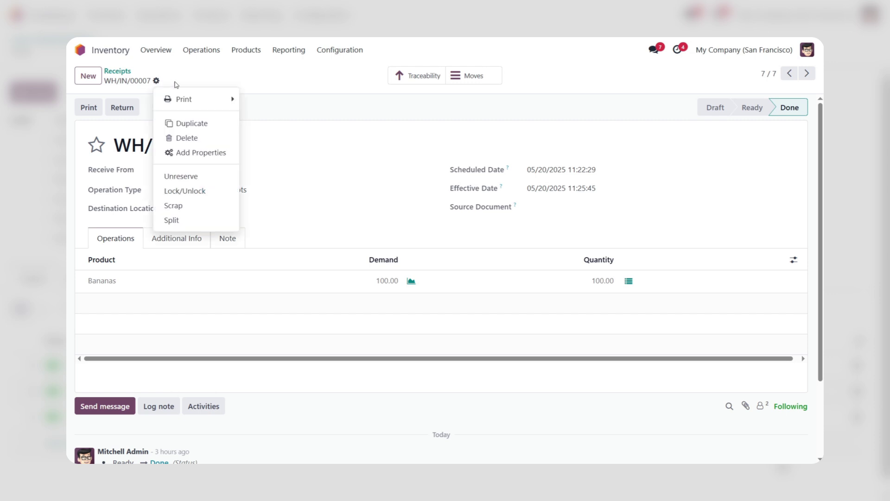
mouse_move(201, 99)
click(302, 175)
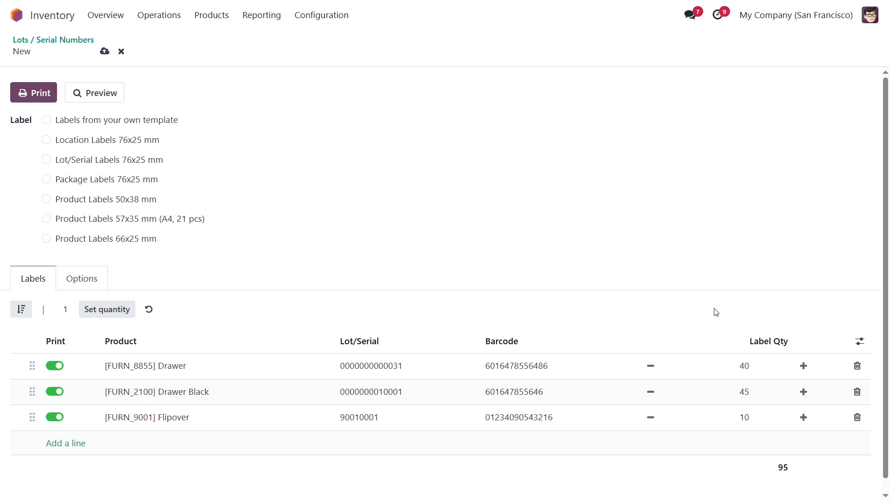
click(154, 161)
click(53, 93)
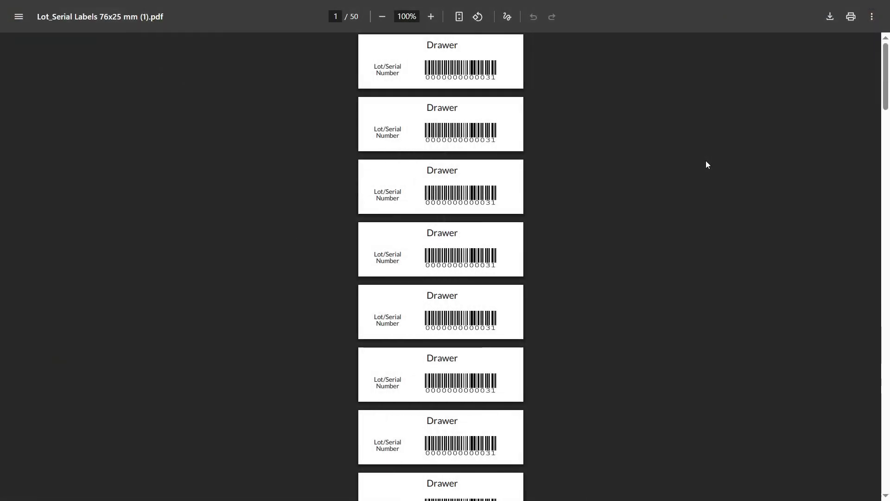
Step: Scroll through the 50-page Lot_Serial Labels PDF to check the barcode labels
drag(885, 104, 885, 485)
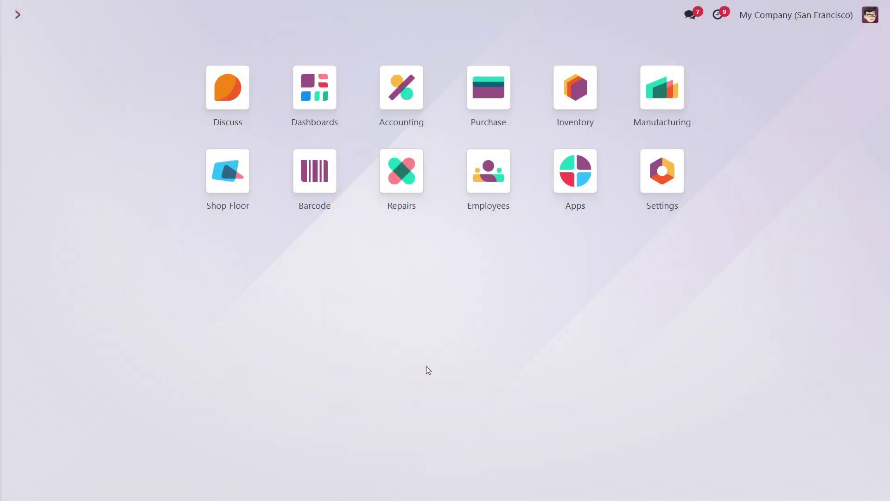
Step: In Inventory > Configuration > Locations, select WH/Stock and WH/Stock/Shelf 1 for Custom Location Labels
click(587, 103)
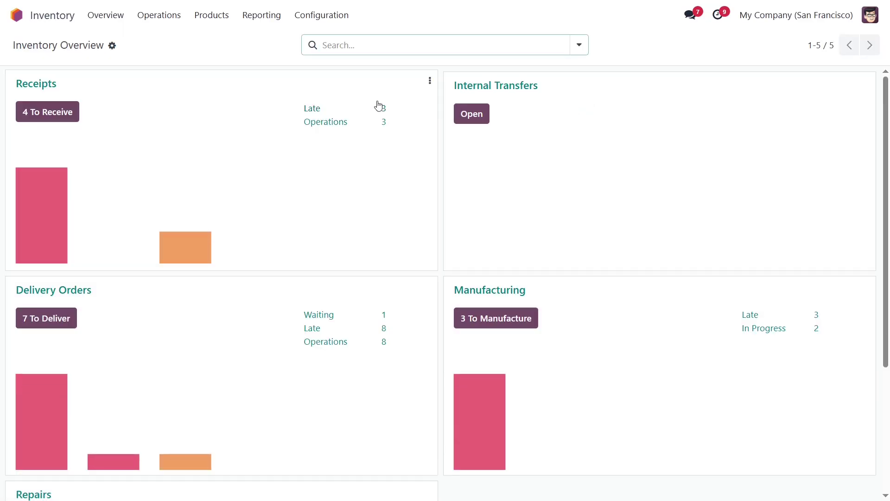
click(332, 15)
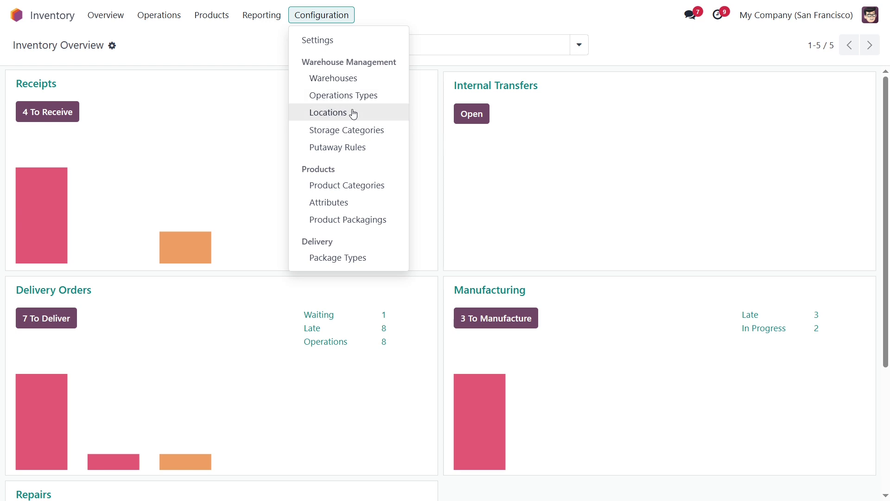
click(367, 114)
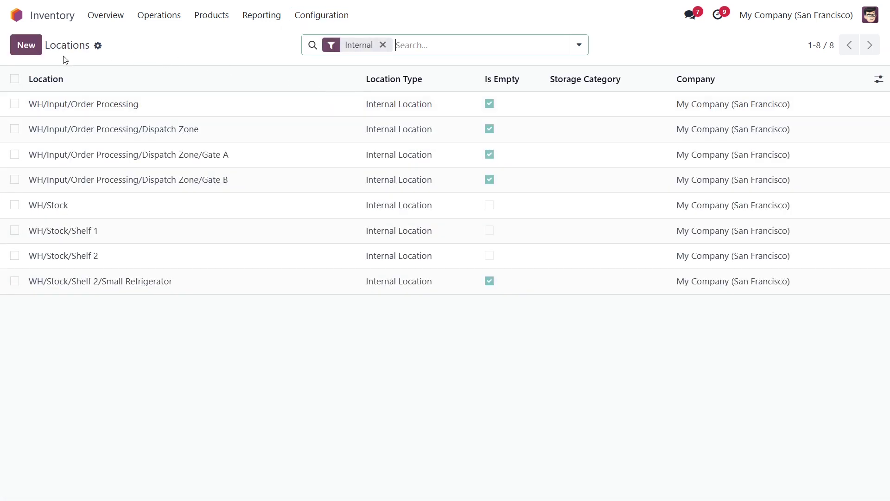
click(15, 204)
click(15, 230)
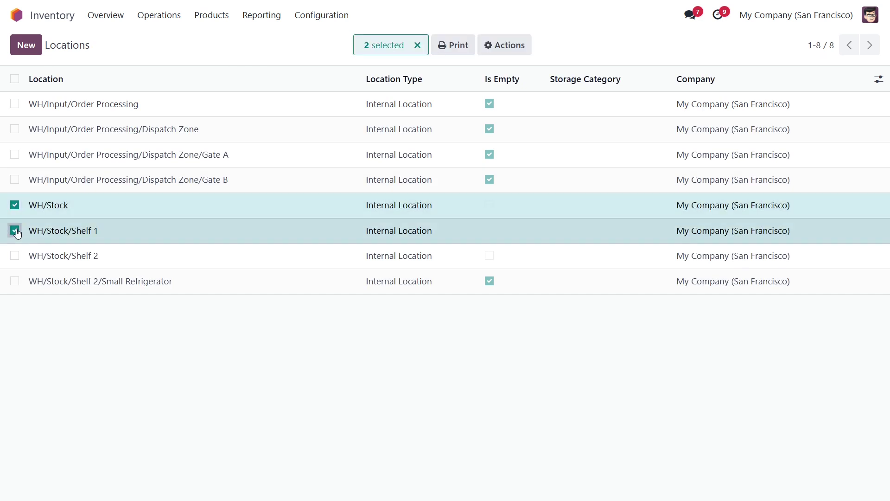
click(447, 47)
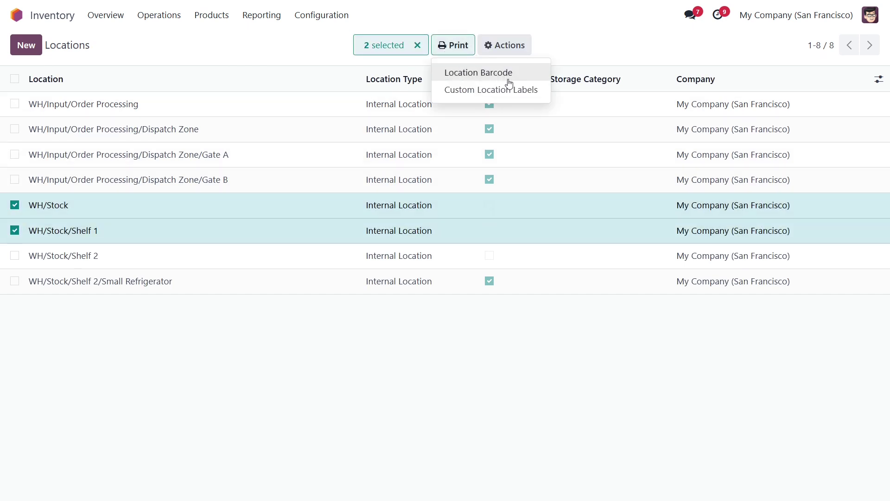
click(492, 89)
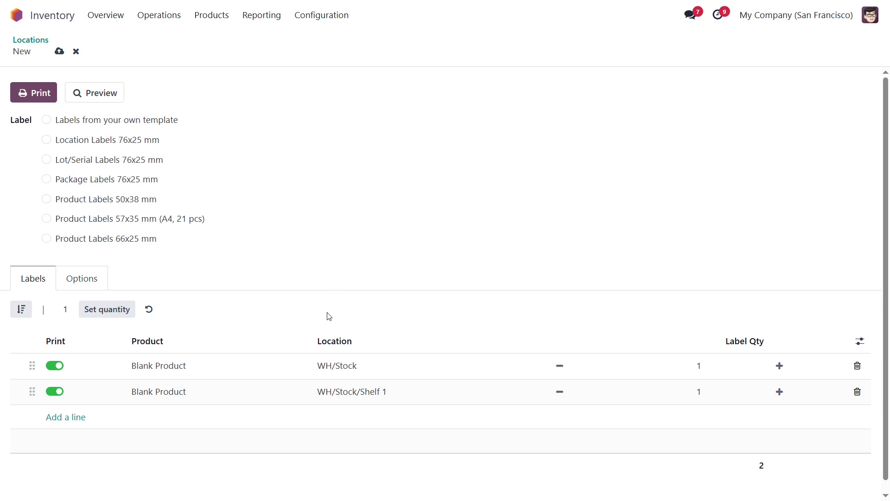
Step: Review the optional label columns, then print Location Labels 76x25 mm for both locations
click(860, 342)
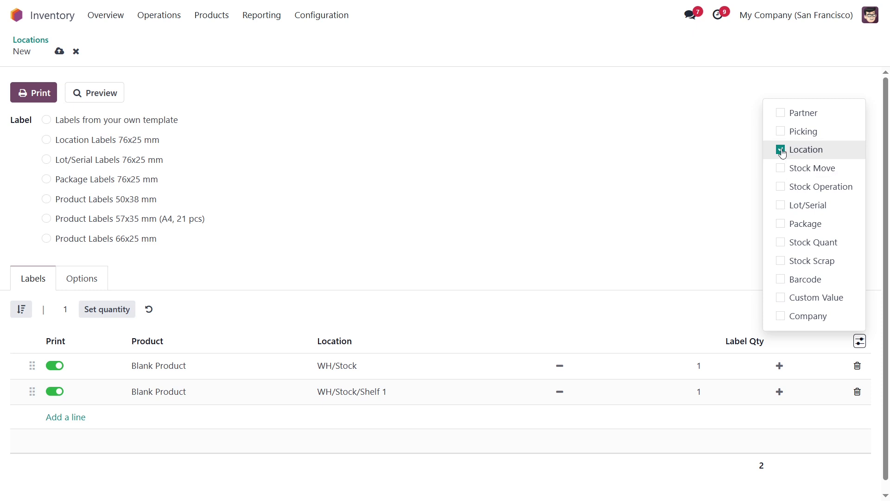
click(499, 199)
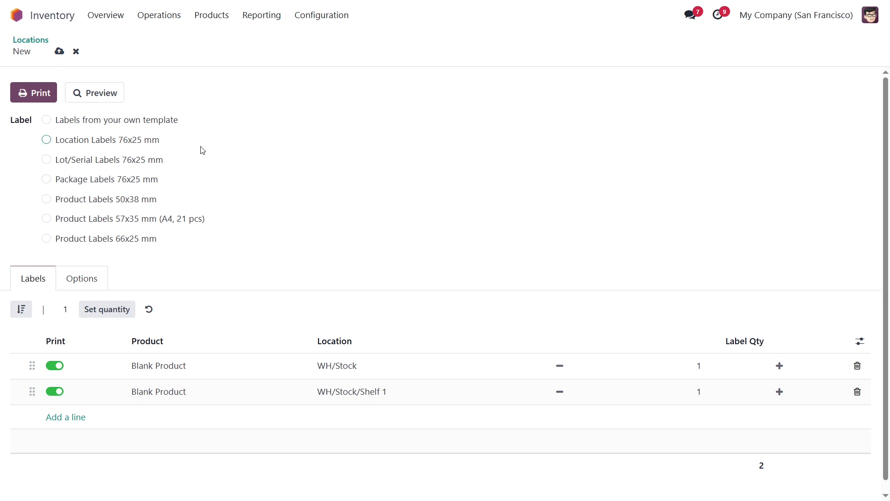
click(139, 142)
click(38, 92)
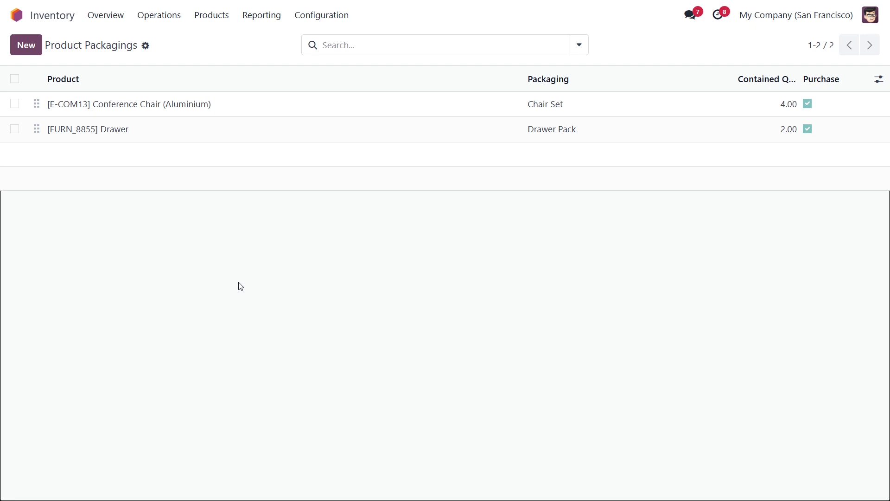
Step: Print 101x101 mm Packaging Labels for the Chair Set and Drawer Pack packagings
click(14, 103)
click(14, 128)
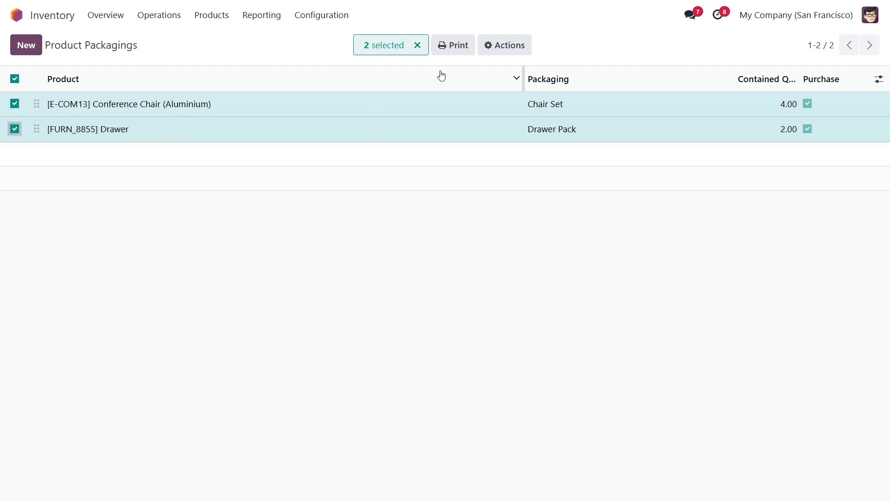
click(453, 46)
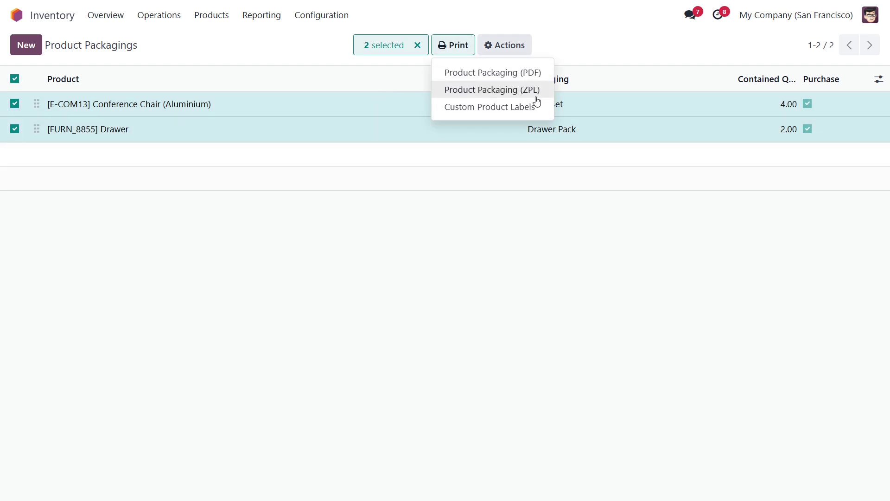
click(545, 110)
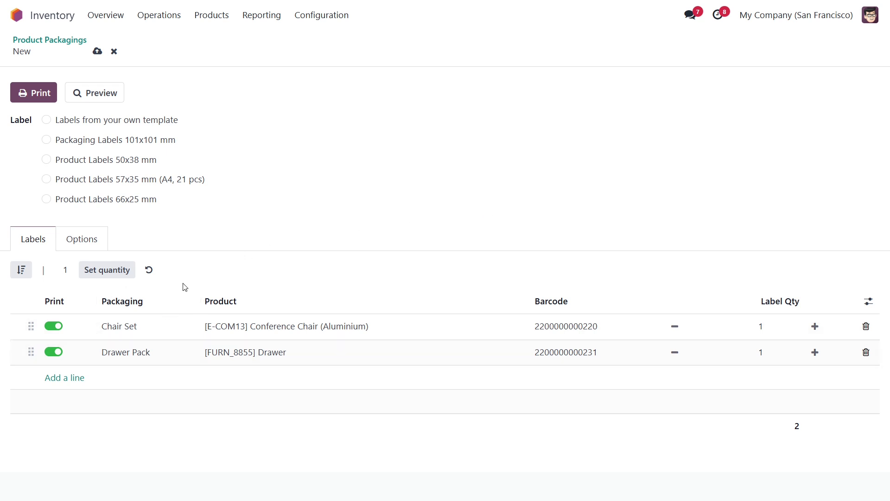
click(117, 142)
click(30, 93)
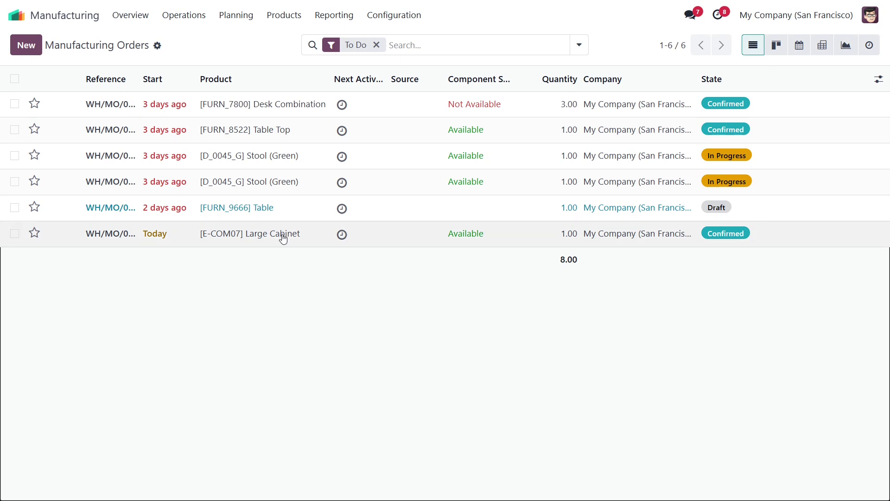
Step: Check WH/MO/00001, then select the Desk Combination and Large Cabinet orders and show Print options
click(285, 106)
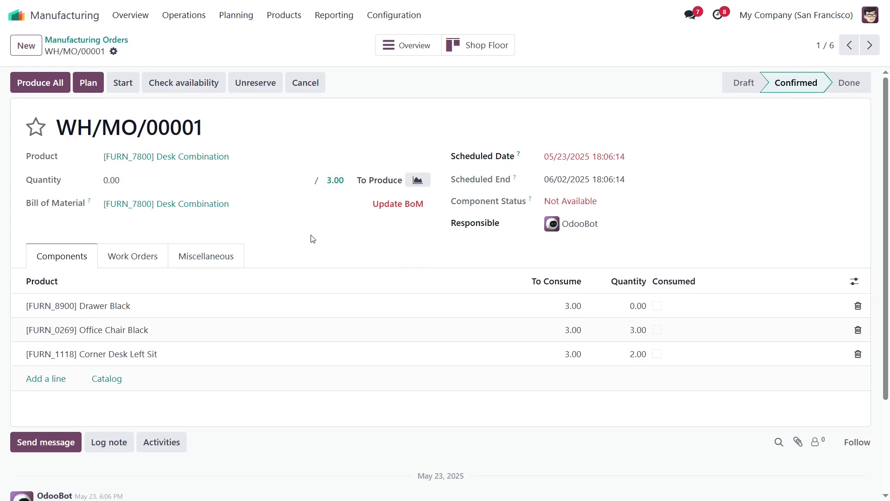
click(94, 41)
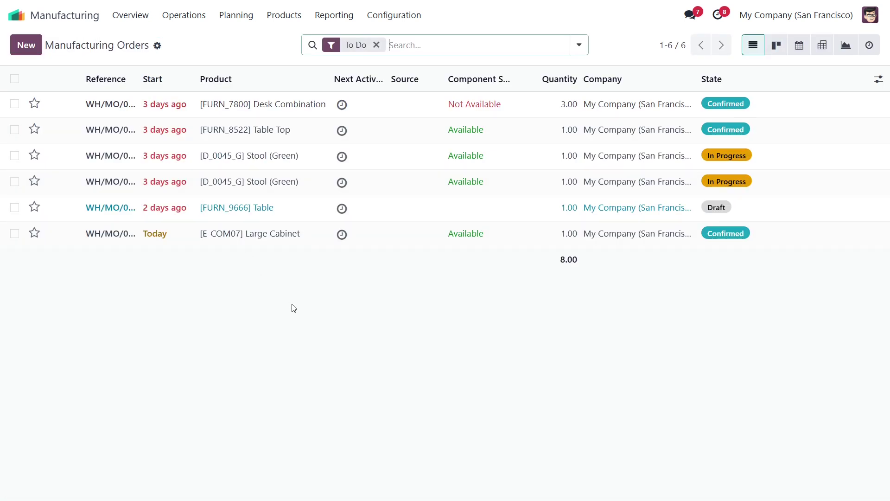
click(14, 104)
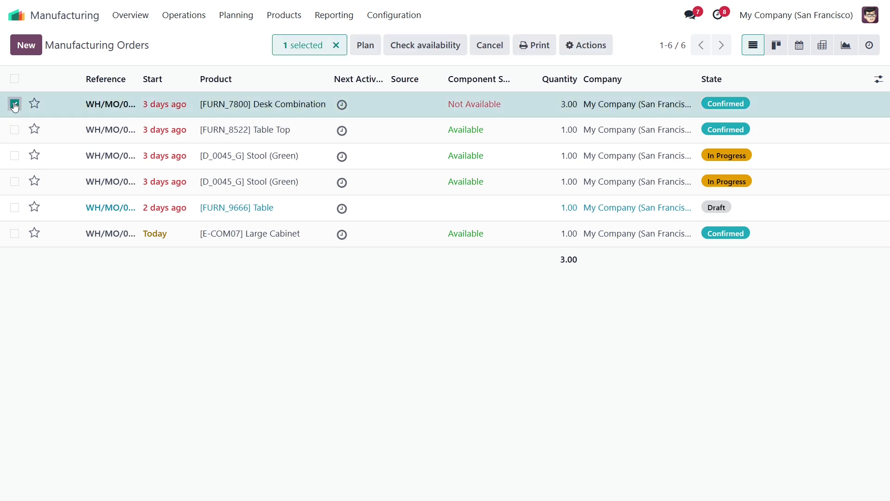
click(15, 233)
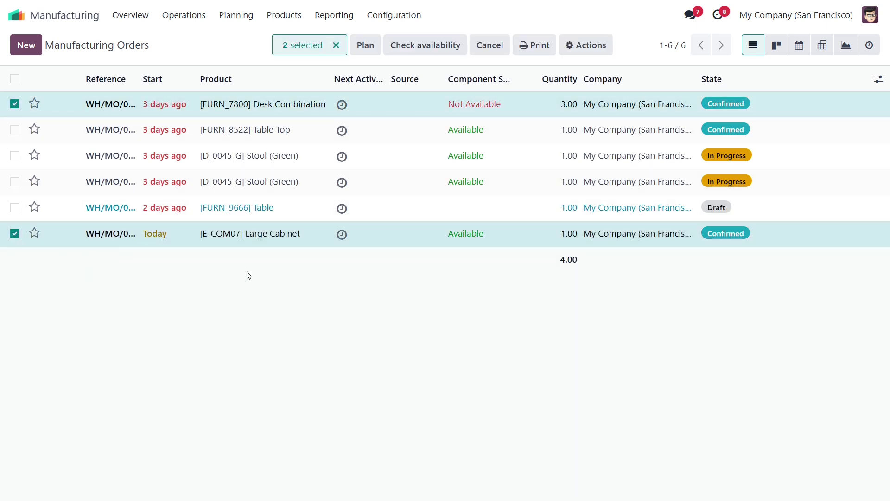
click(535, 48)
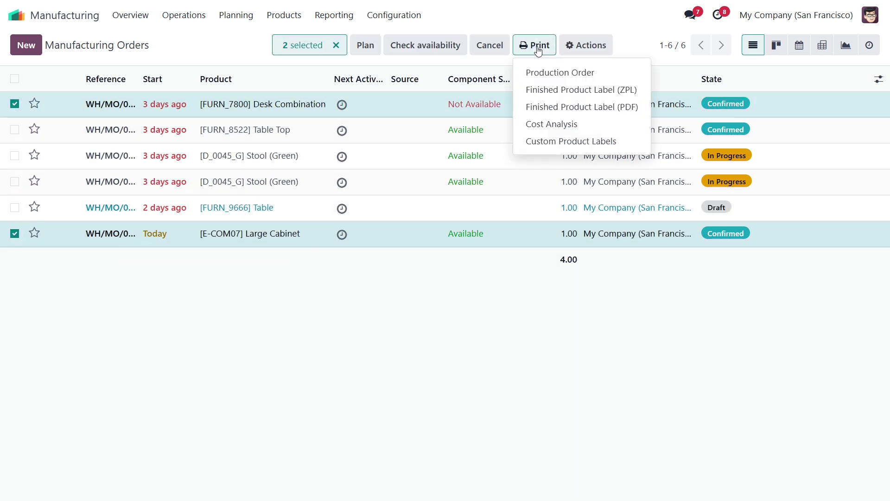
Step: Print four 66x25 mm Custom Product Labels: three Desk Combination, one Large Cabinet
click(633, 144)
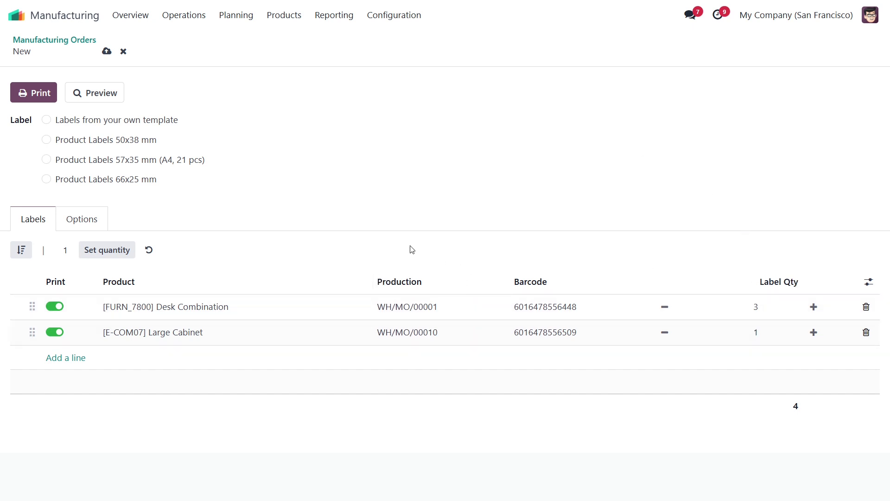
click(146, 183)
click(47, 93)
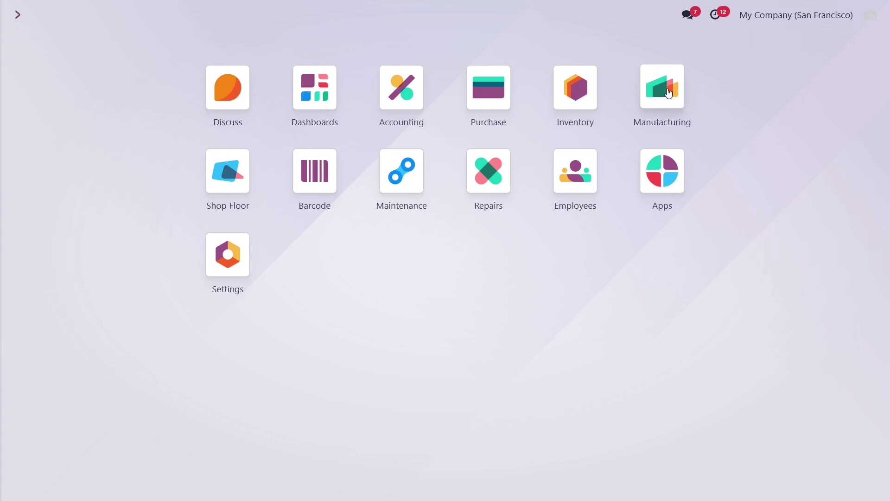
Step: Open manufacturing order WH/MO/00008 and view its Assembly work order details
click(668, 93)
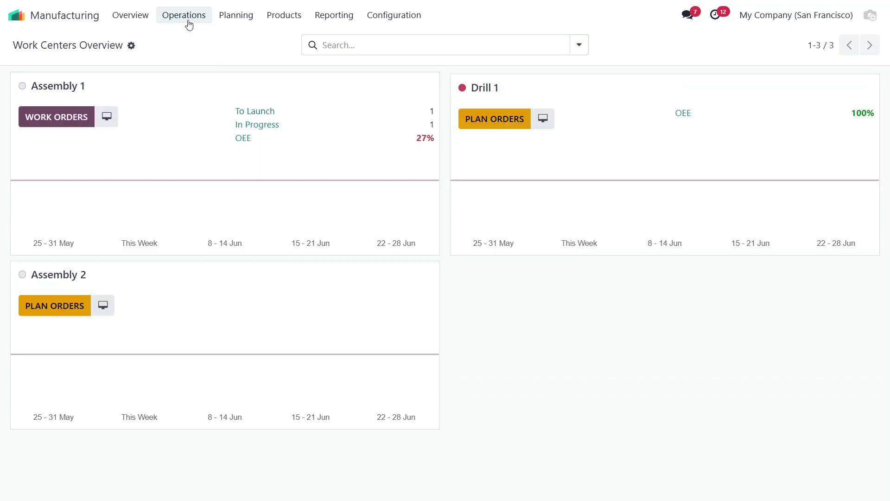
click(187, 18)
click(197, 41)
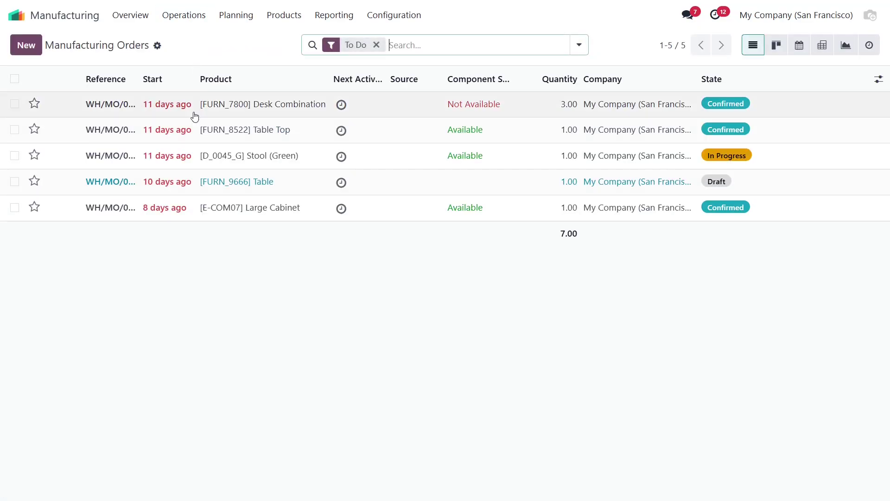
click(307, 155)
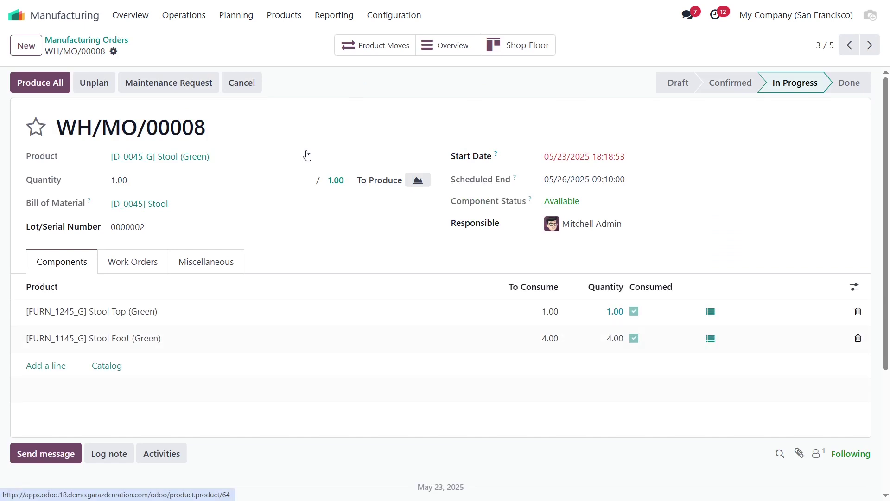
click(139, 269)
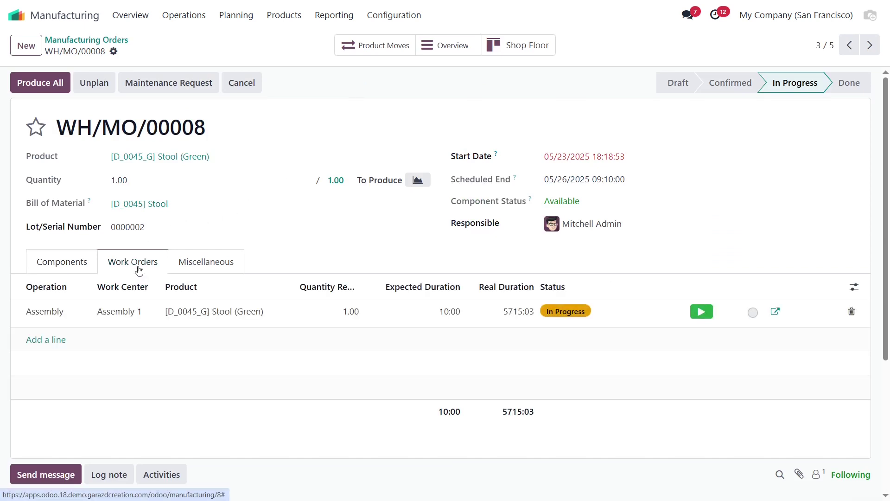
click(777, 312)
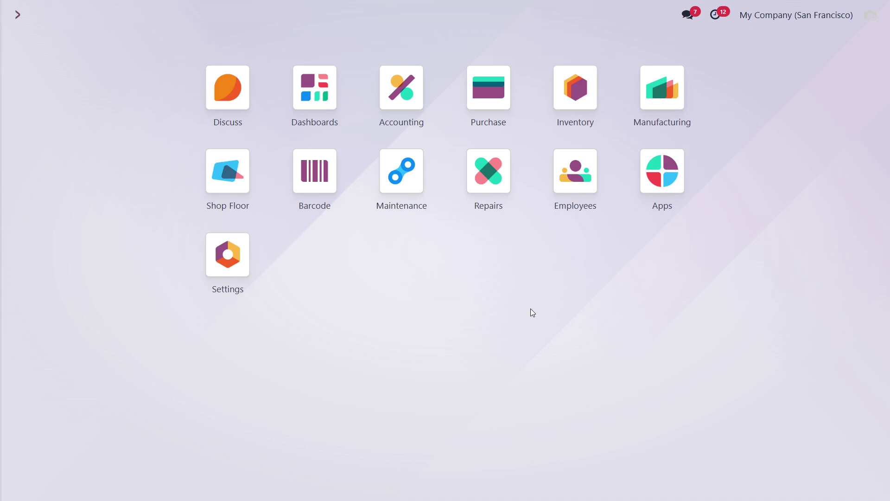
Step: Set the admin user's Default Label preference to Product Labels 50x38 mm
click(242, 260)
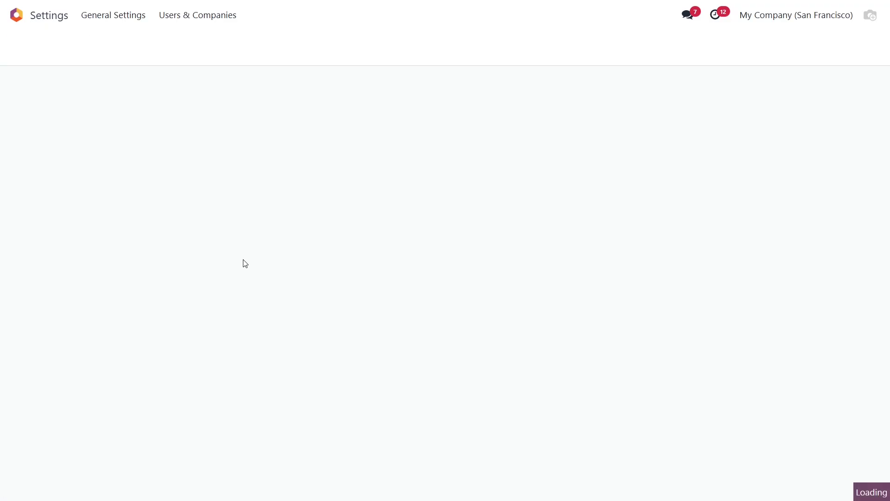
click(524, 147)
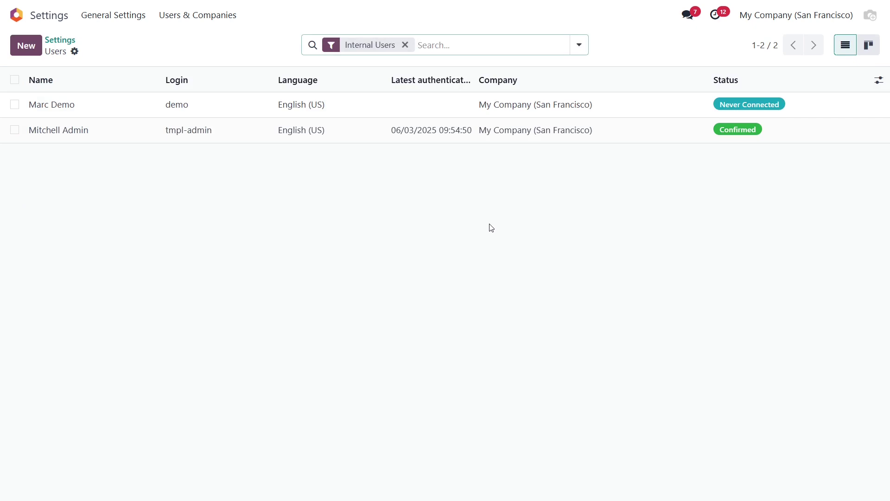
click(354, 134)
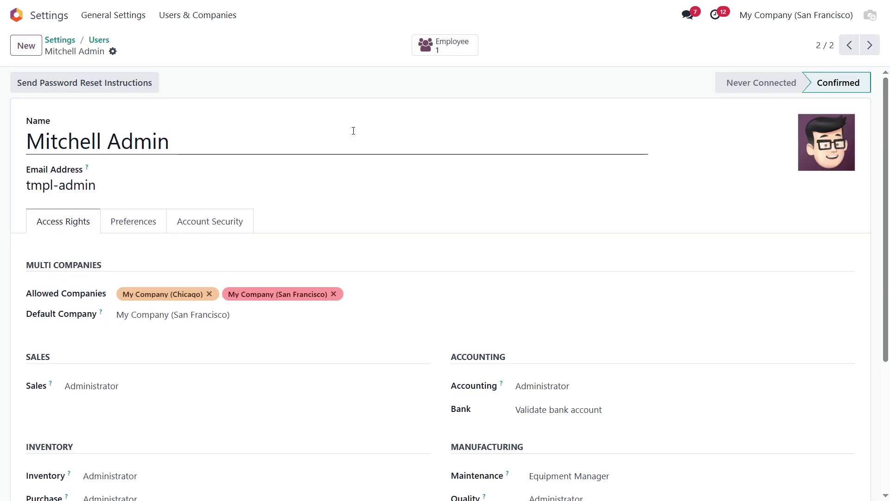
click(139, 221)
scroll(206, 244, down, 1)
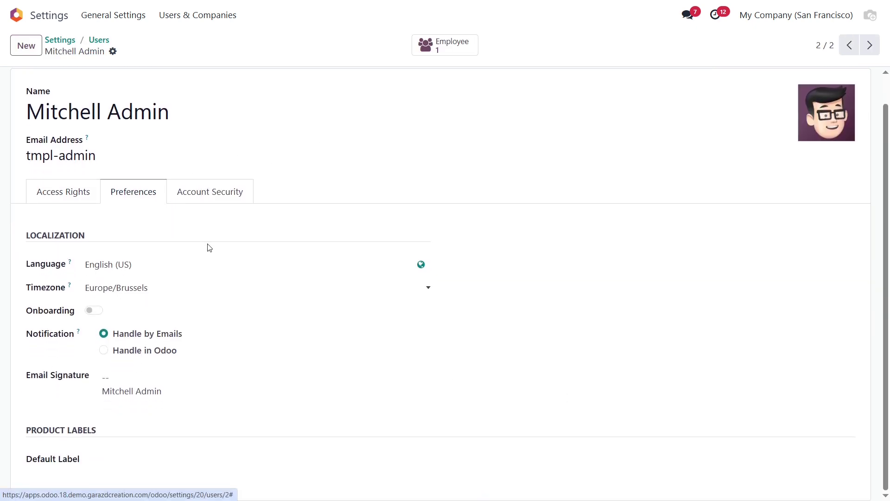
click(123, 457)
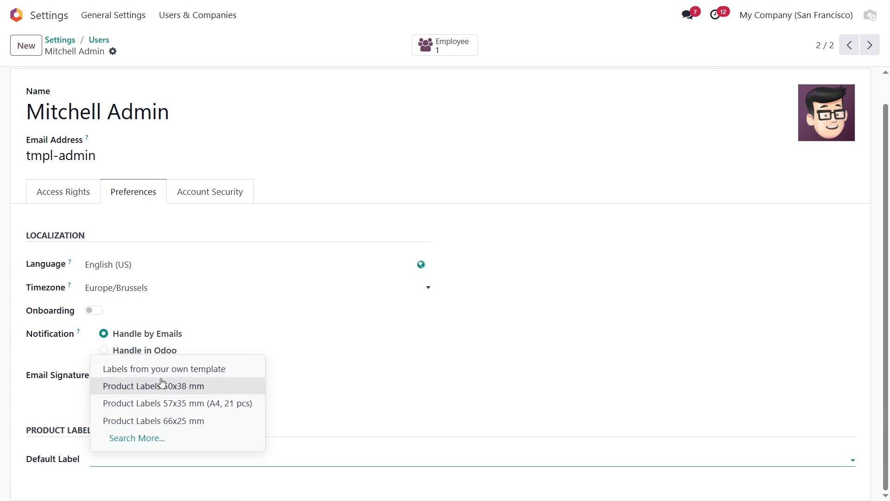
click(163, 385)
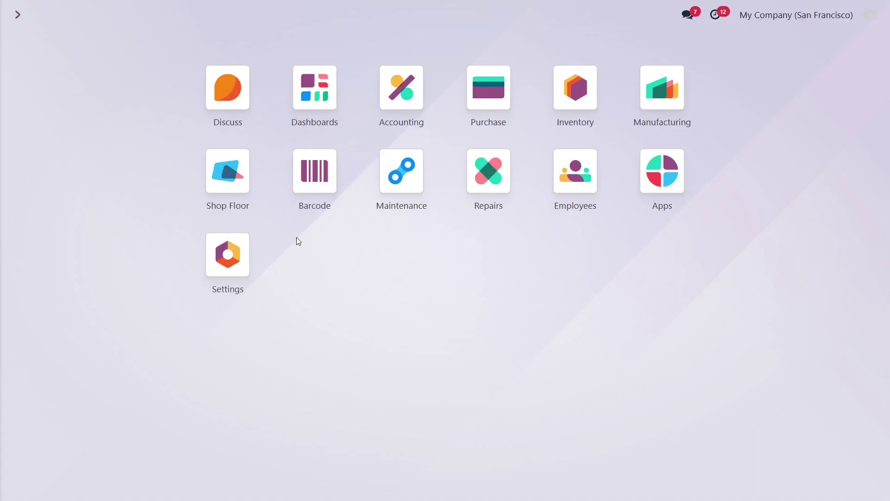
click(234, 188)
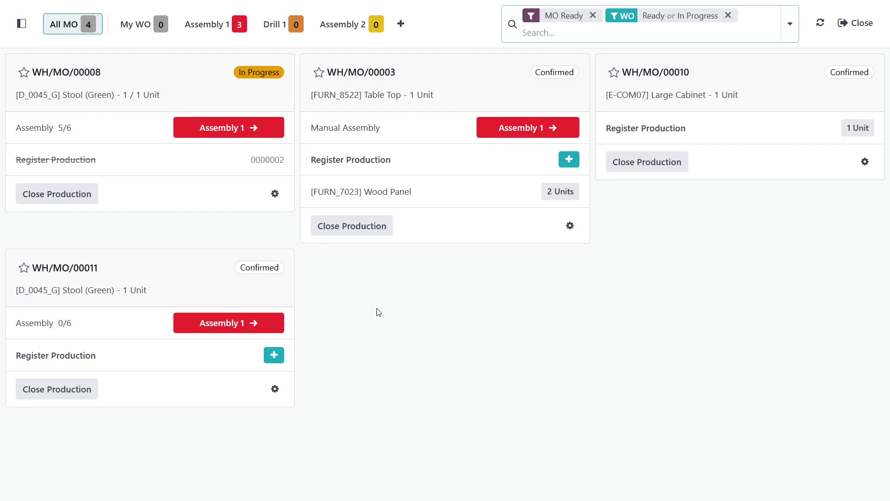
Step: Start WH/MO/00011's Assembly 1 work order and generate the stool's serial number
click(251, 323)
click(177, 106)
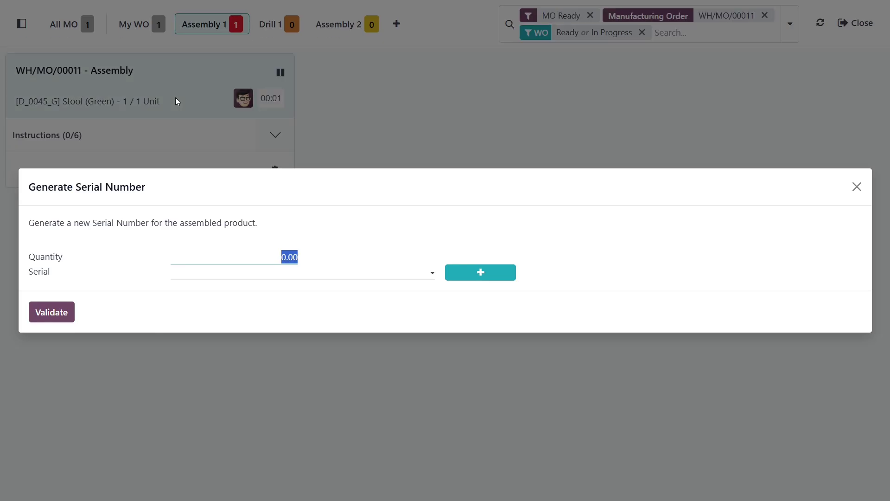
click(215, 273)
click(206, 310)
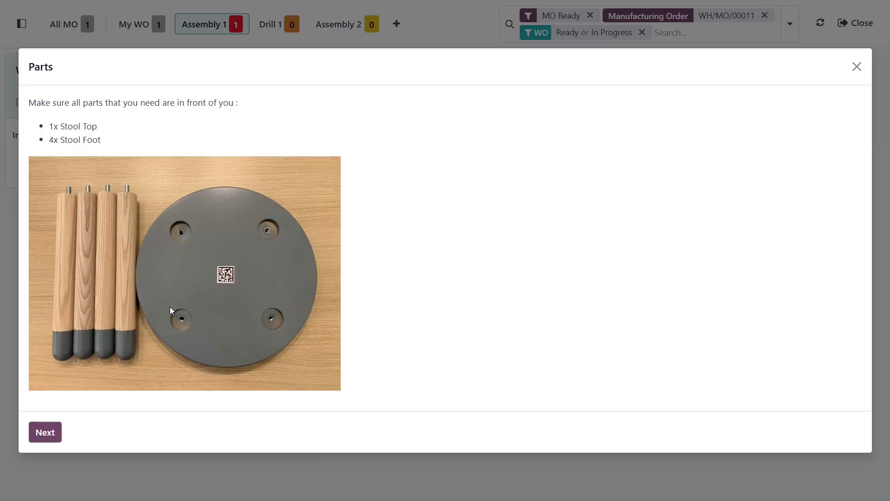
Step: Pass the parts check and stool top lot steps, then print the finished product label
click(46, 433)
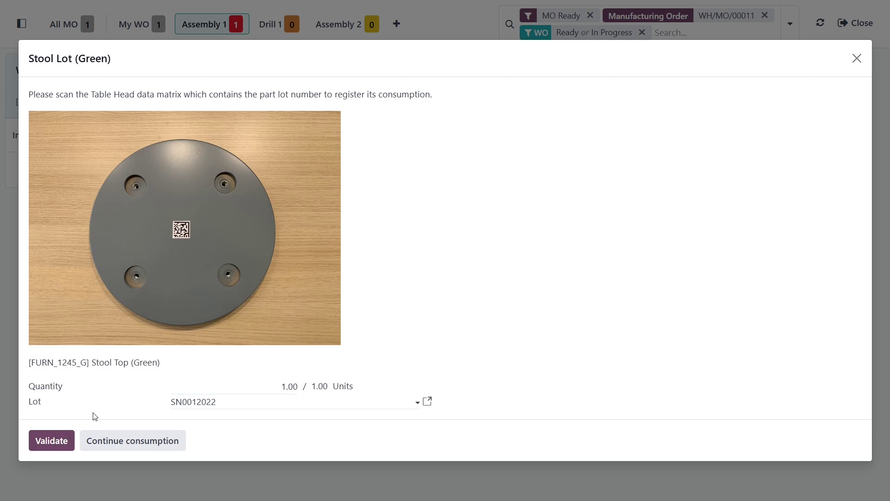
click(47, 440)
click(51, 413)
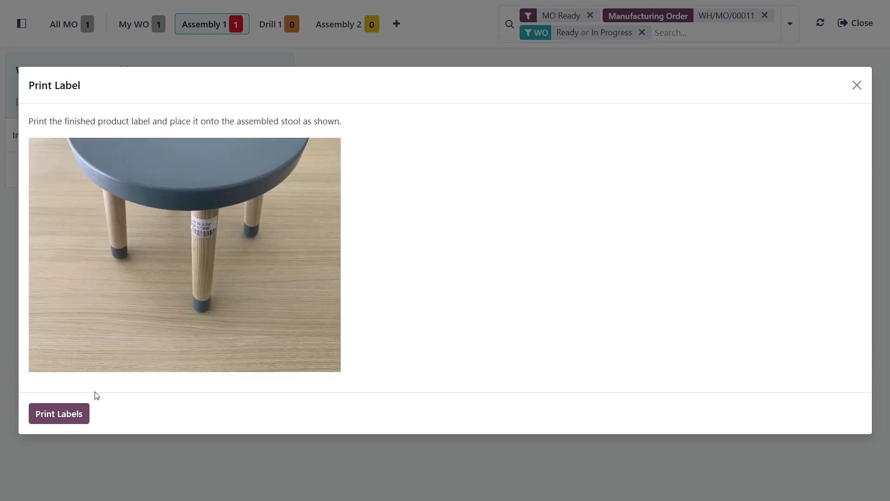
click(72, 413)
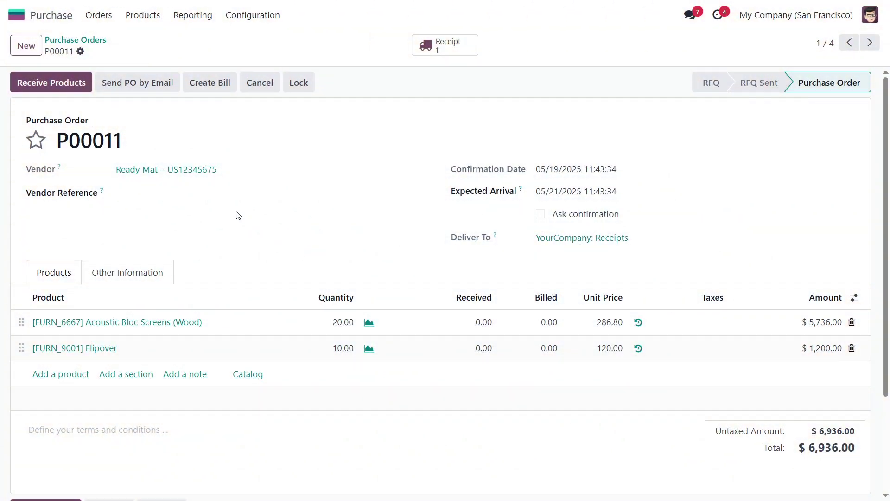
Step: Print Product Labels 50x38 mm for purchase orders P00011 and P00010 as a 40-page PDF
click(104, 39)
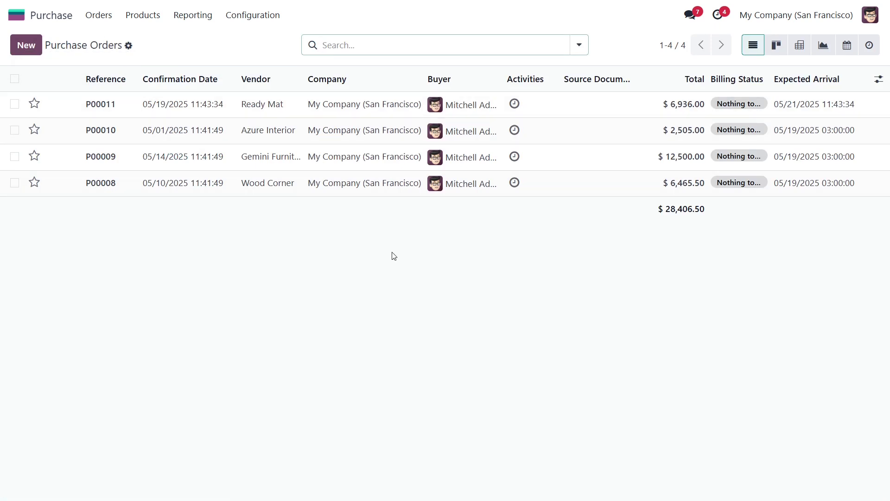
click(15, 104)
click(14, 130)
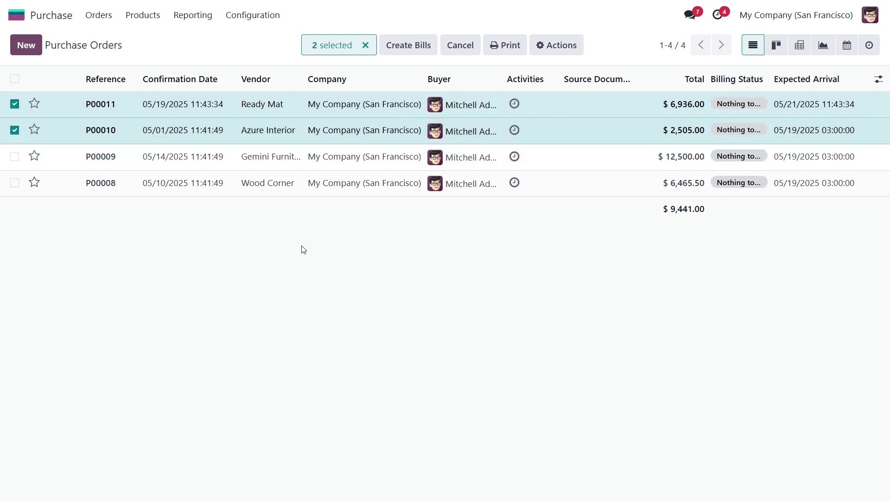
click(510, 47)
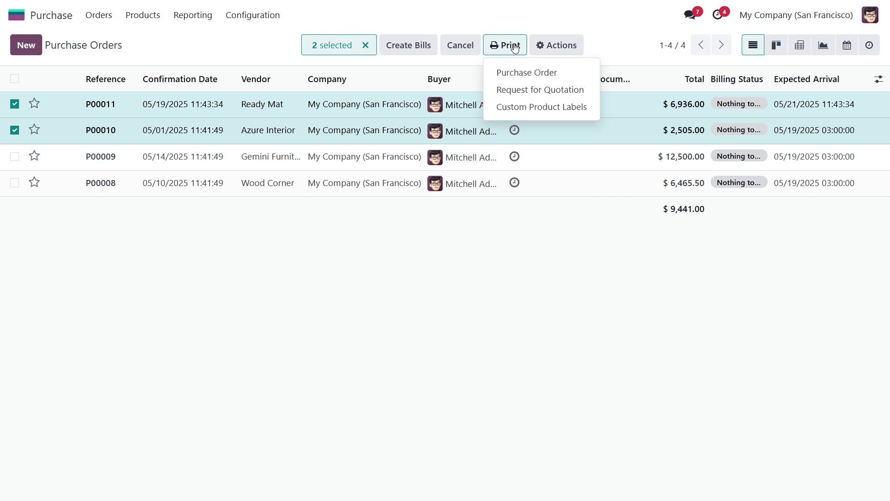
click(520, 107)
click(447, 315)
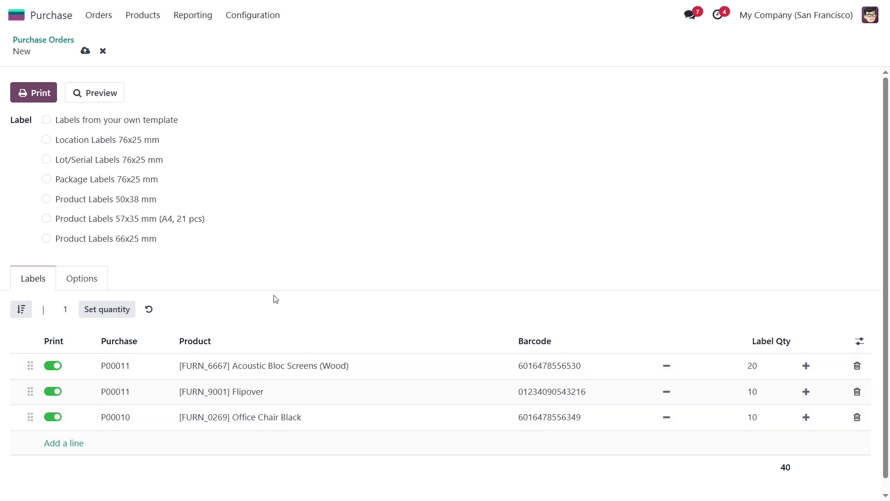
click(105, 203)
click(19, 92)
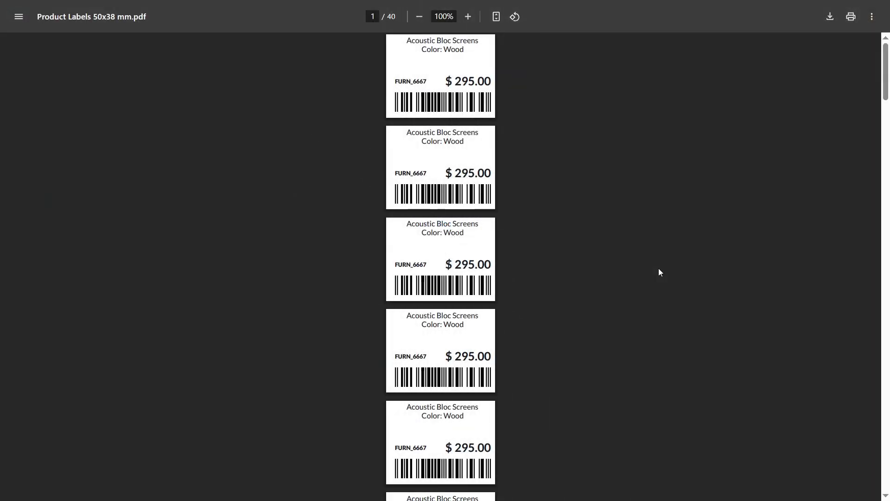
drag(886, 72, 883, 462)
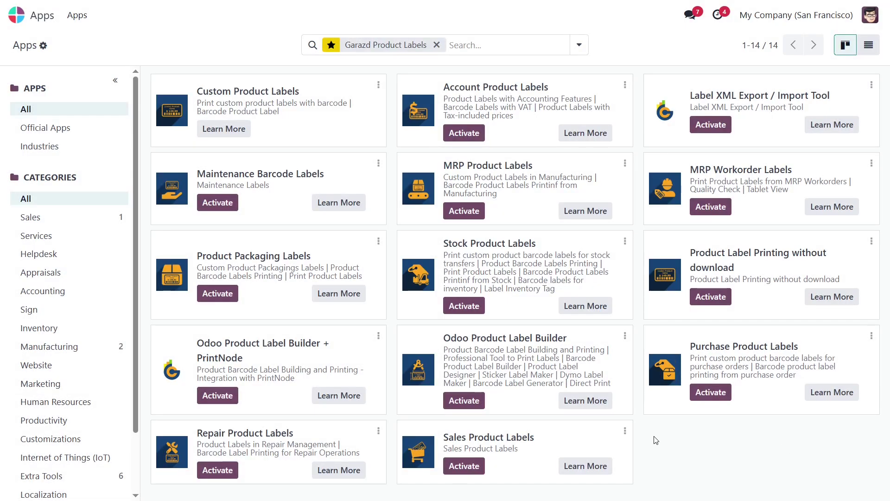
Step: Activate the Sales Product Labels module from its Apps card
click(468, 466)
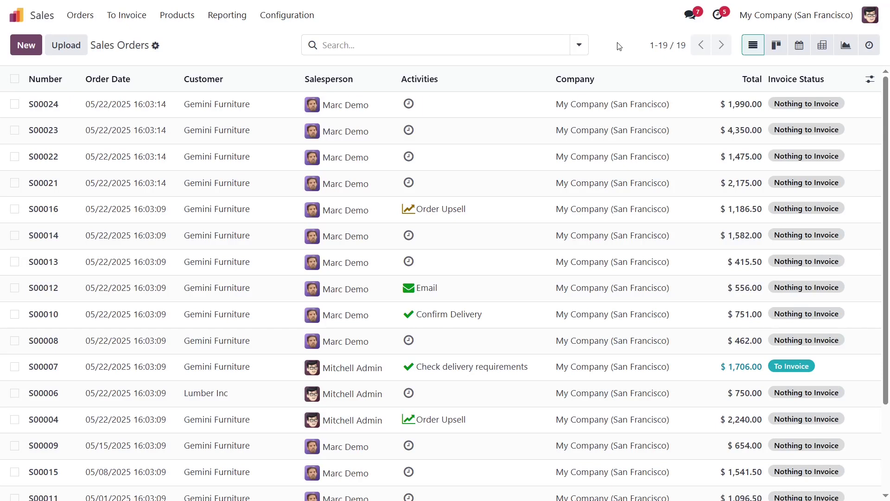
Step: Print Product Labels 50x38 mm for sales orders S00024, S00022 and S00021 as a 25-page PDF
click(14, 104)
click(15, 158)
click(14, 183)
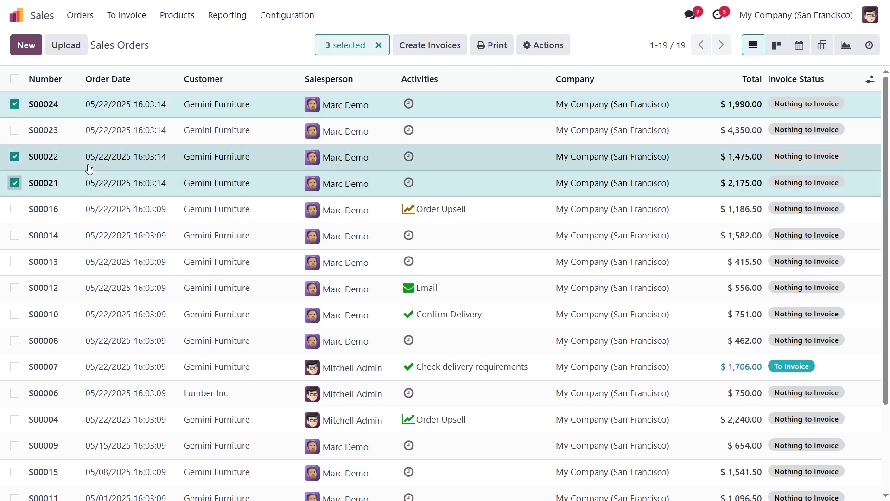
click(505, 48)
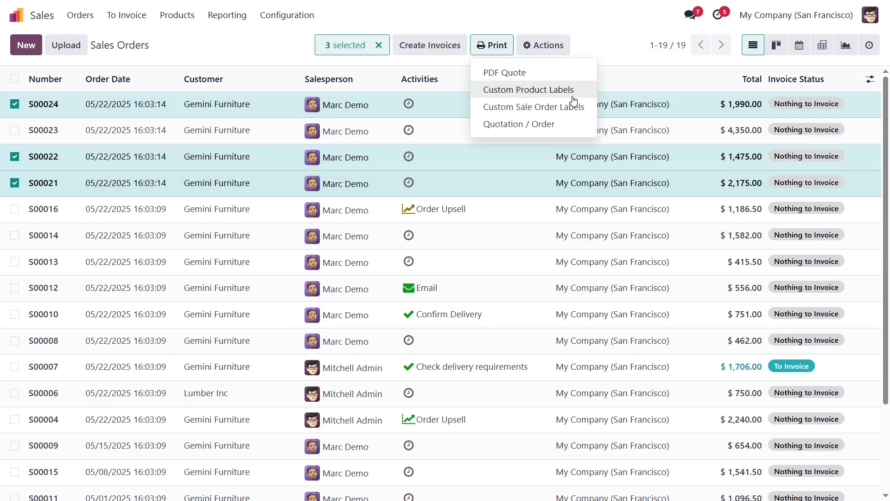
click(588, 93)
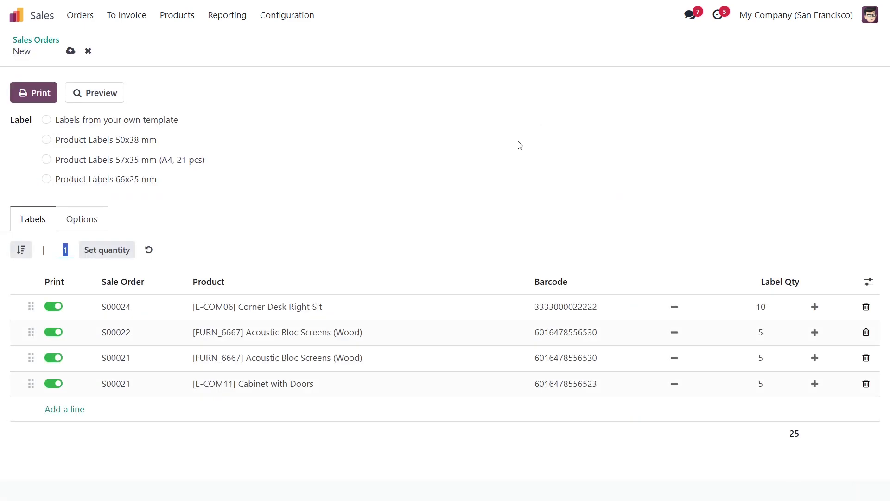
click(462, 184)
click(83, 140)
click(43, 89)
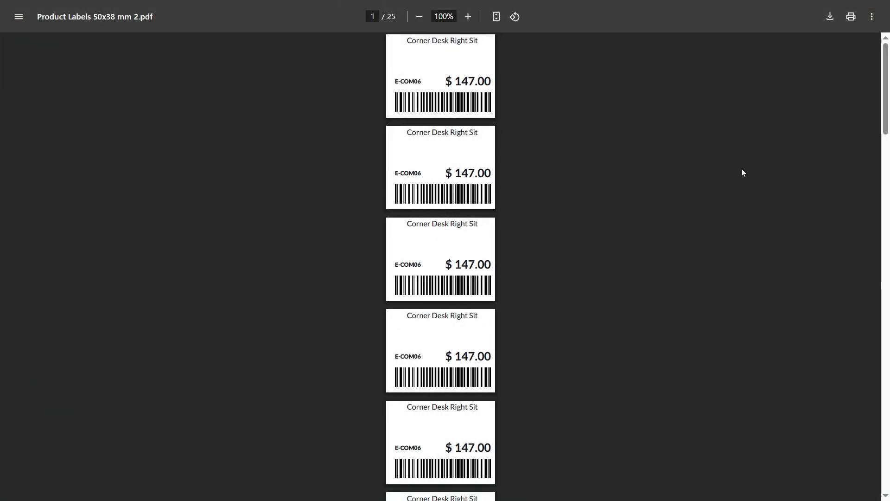
drag(886, 98, 875, 455)
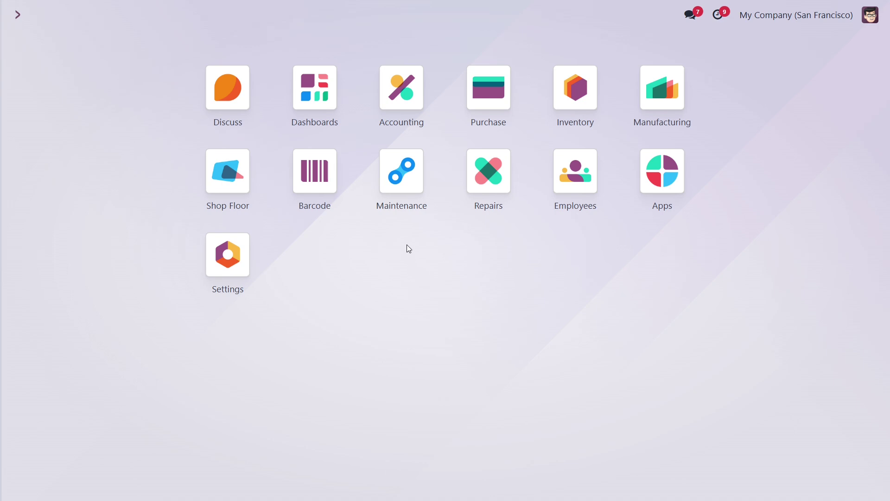
Step: Show Maintenance Requests as a list and select the Touchpad and Battery requests
click(420, 185)
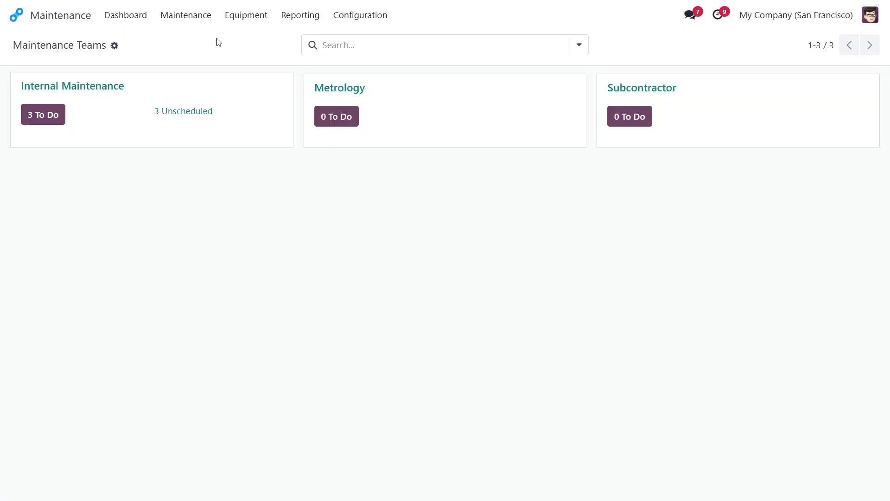
click(202, 19)
mouse_move(249, 17)
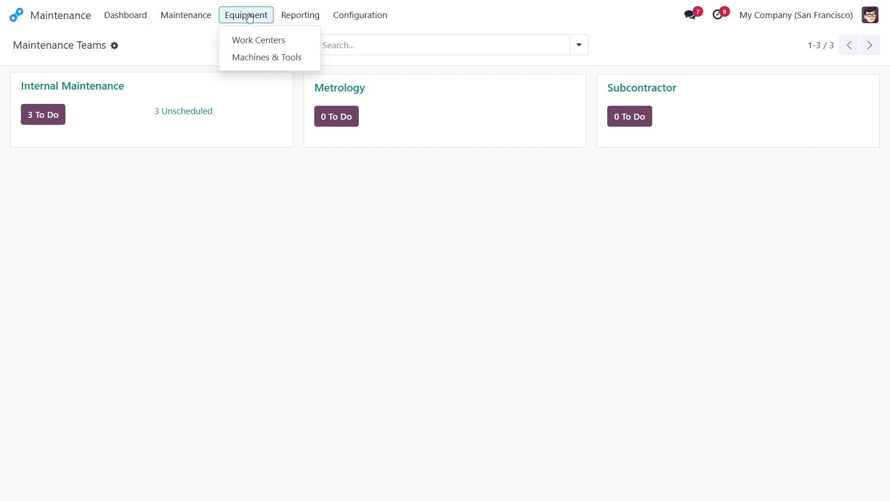
mouse_move(204, 18)
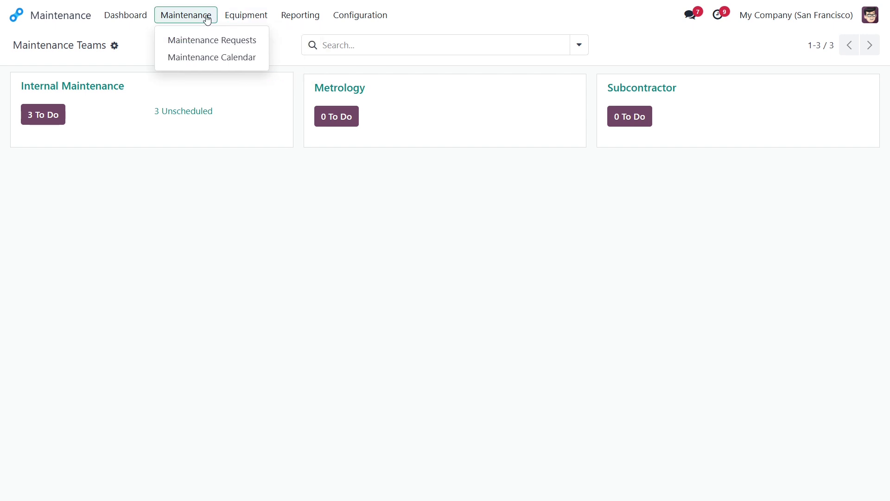
click(194, 43)
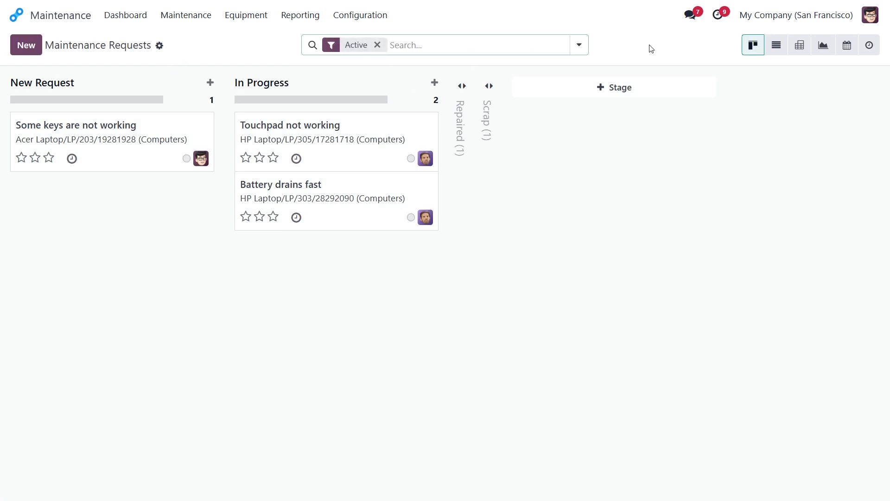
click(776, 45)
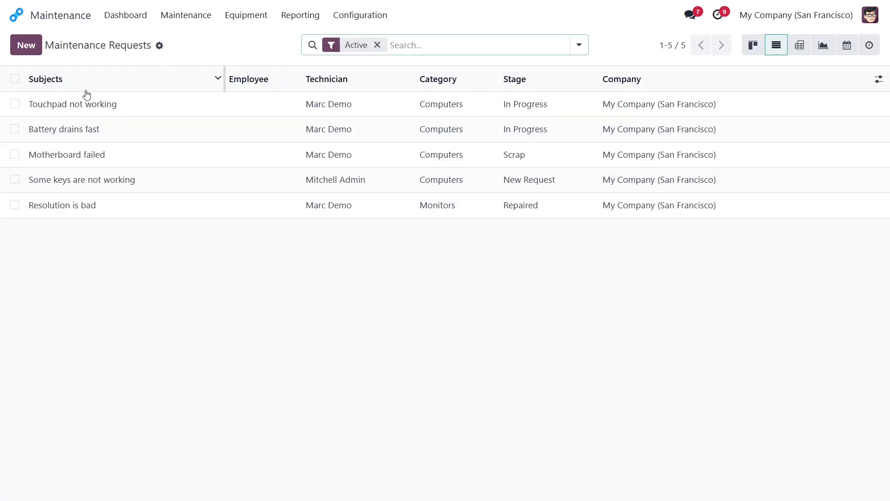
click(14, 103)
click(14, 129)
Step: Start Custom Labels printing and select the Samsung Monitor, Acer Laptop and HP Laptop LP/303 equipment
click(464, 45)
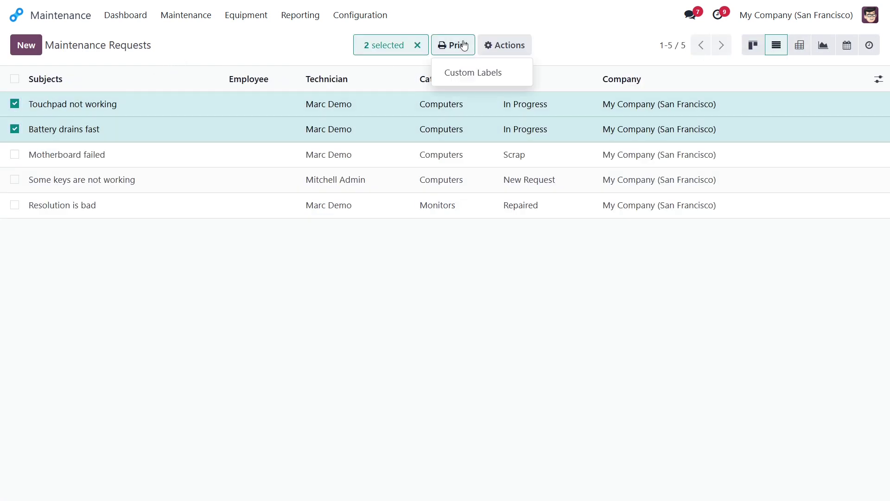
click(523, 74)
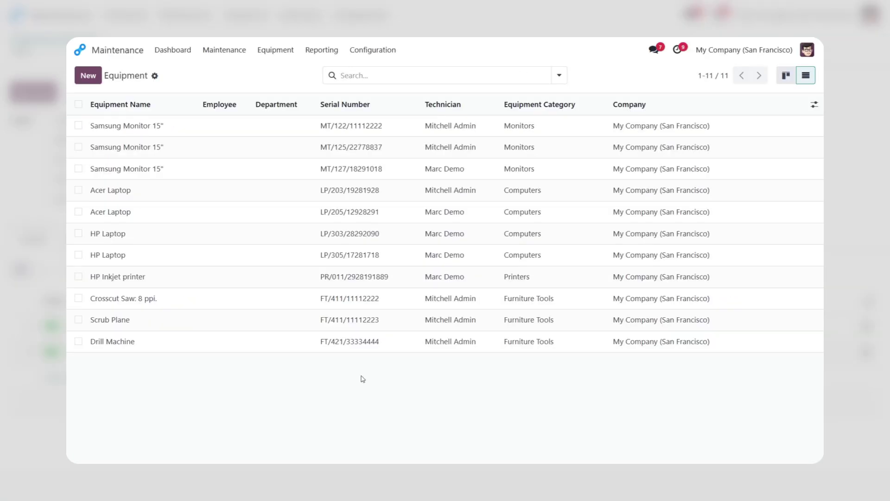
click(79, 169)
click(78, 189)
click(78, 233)
click(452, 75)
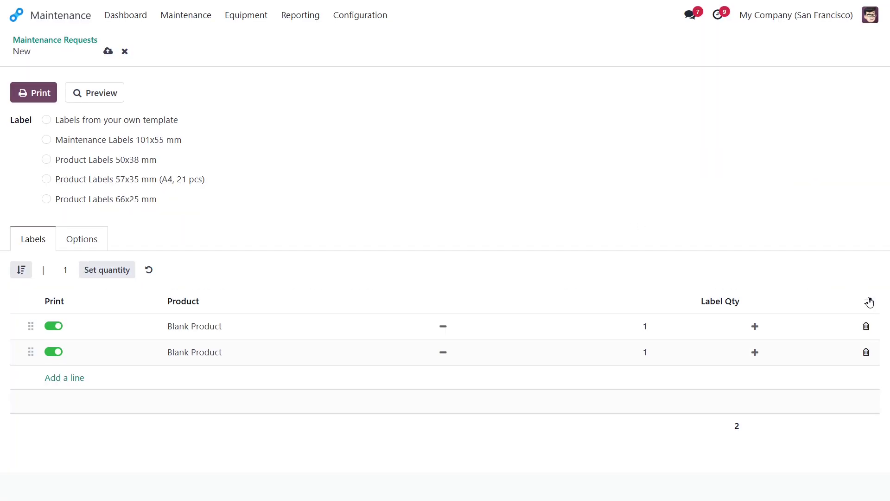
Step: Show Maintenance Request and Equipment columns on label lines, then print Maintenance Labels 101x55 mm
click(868, 301)
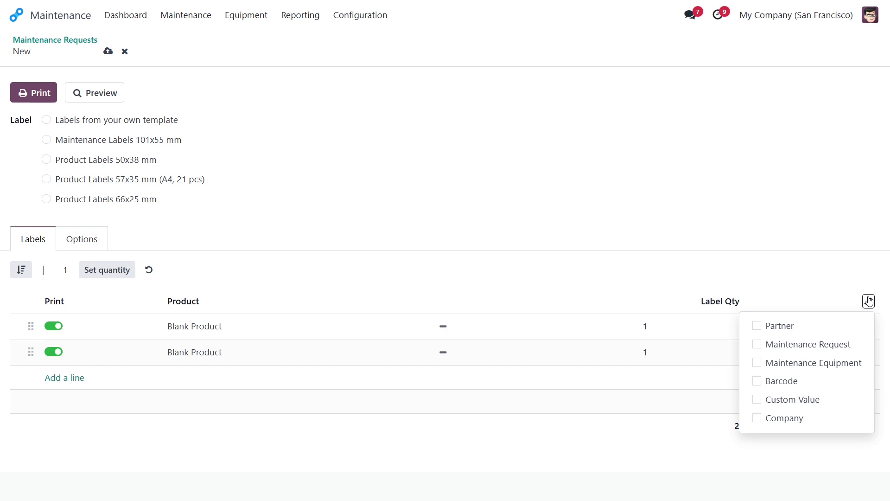
click(757, 344)
click(757, 363)
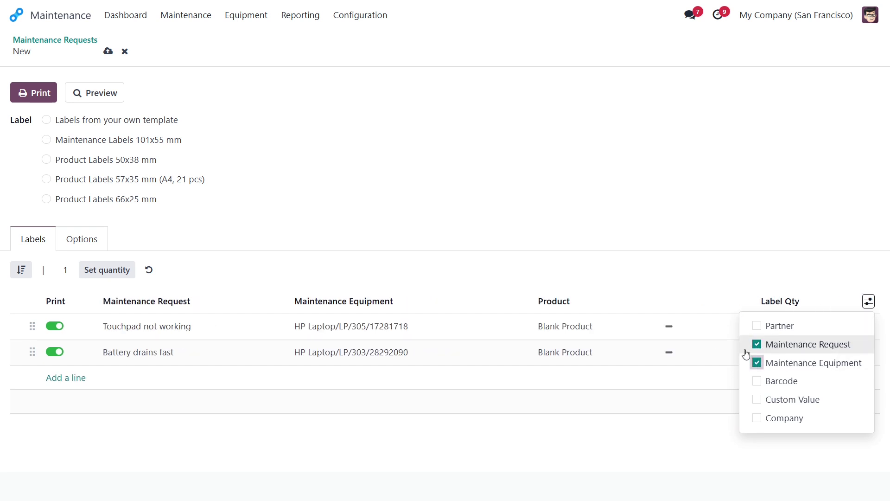
click(479, 266)
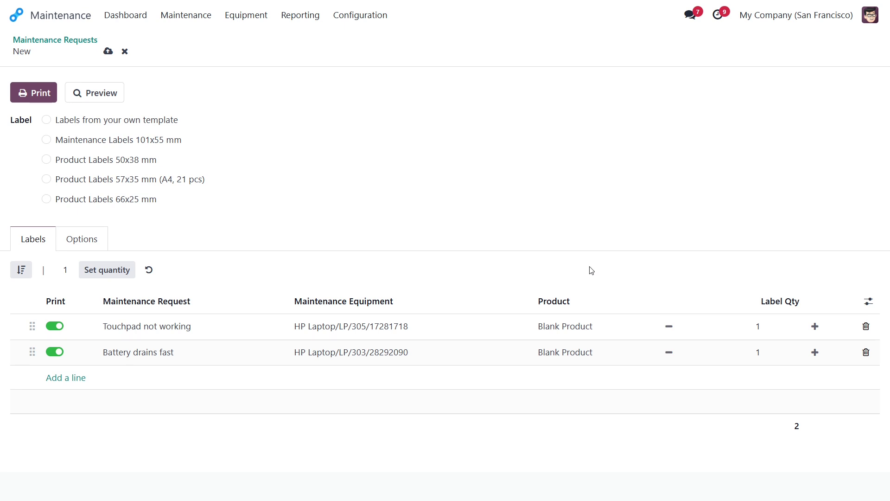
click(175, 141)
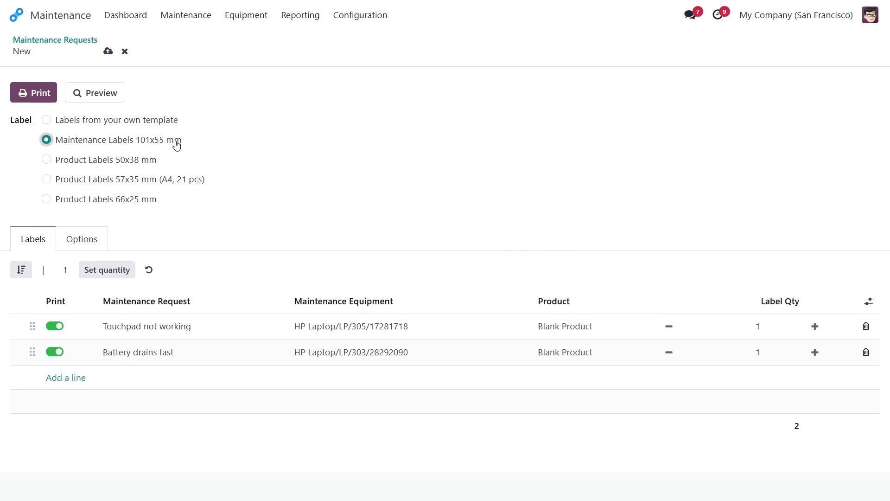
click(51, 102)
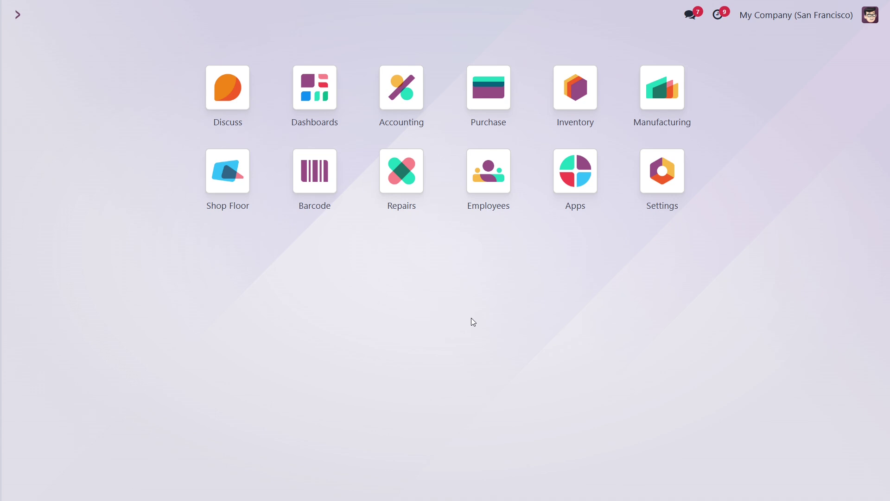
Step: Print Product Labels 50x38 mm for repair orders WH/RO/00003 and WH/RO/00002
click(407, 190)
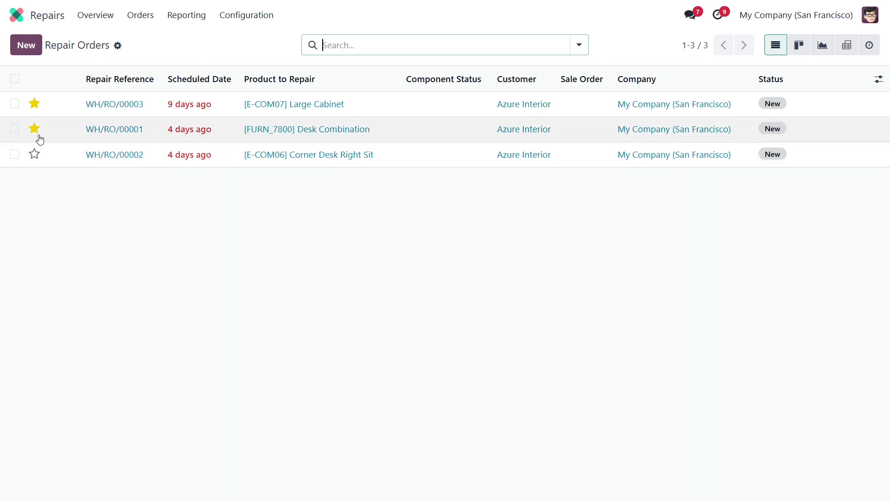
click(14, 103)
click(12, 154)
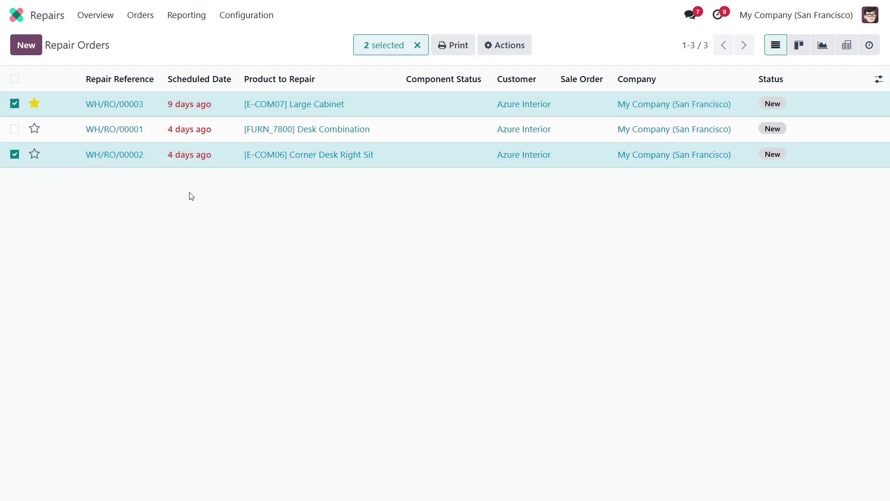
click(465, 46)
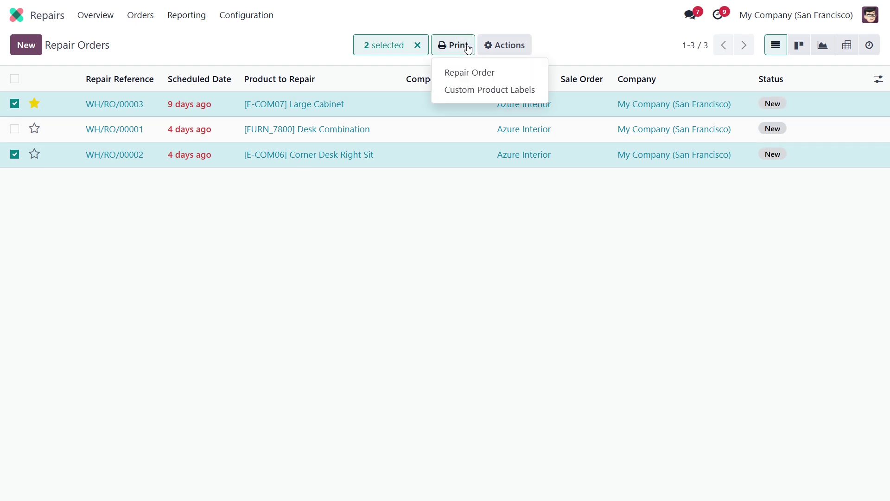
click(543, 91)
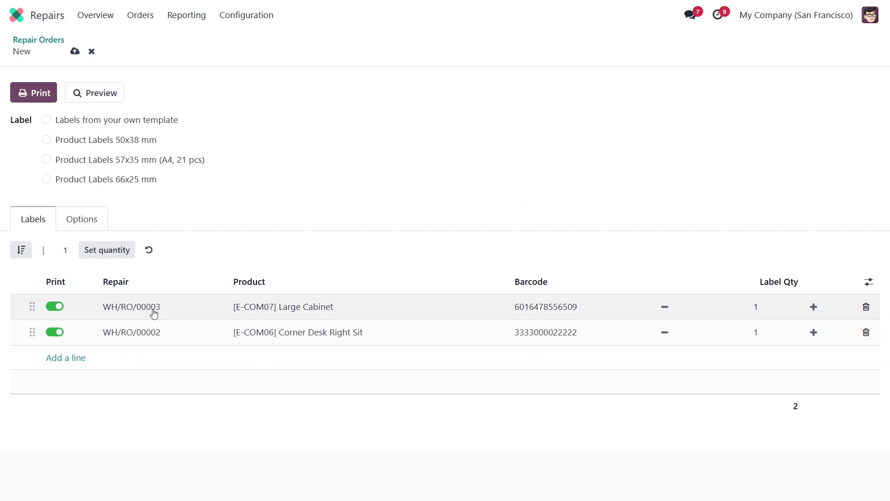
click(123, 144)
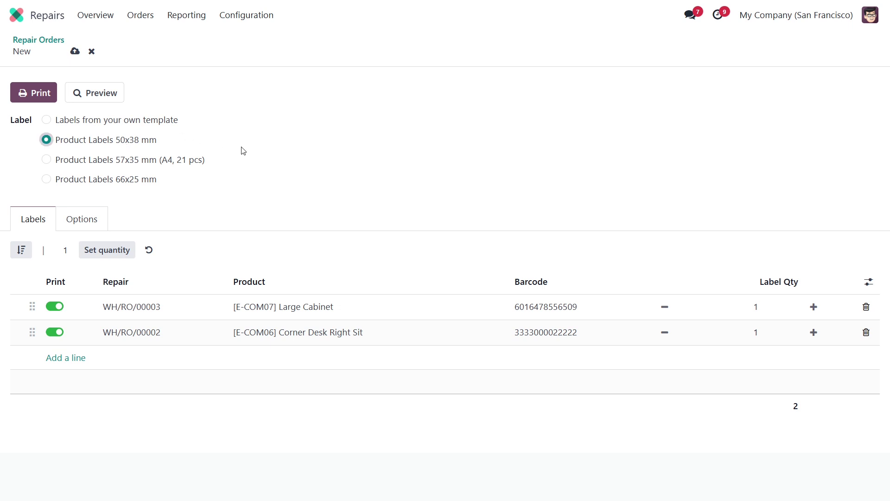
click(34, 93)
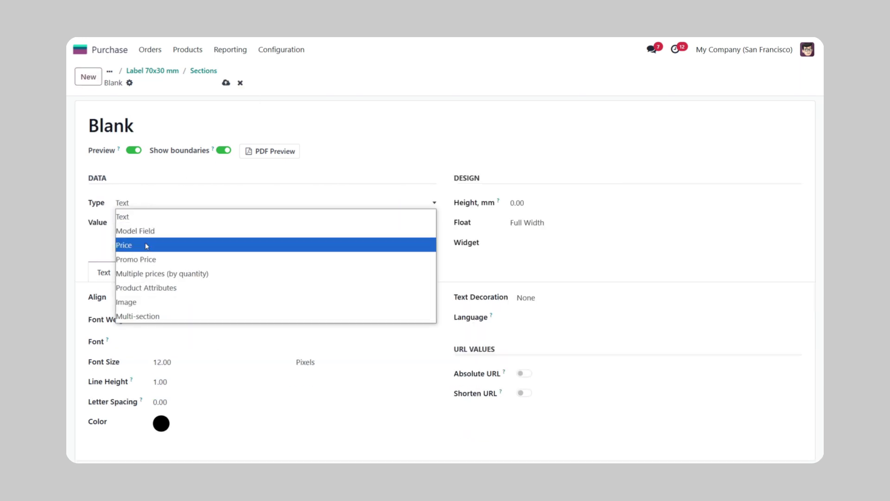
Step: Make the new section a Price section, 10 mm high and 38 mm wide
click(125, 244)
click(519, 203)
text(10)
click(535, 243)
text(38)
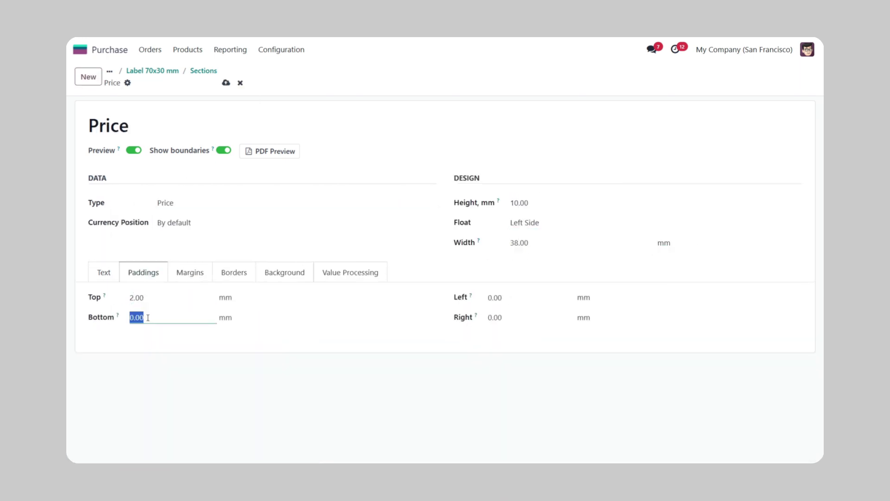
Step: Float the Company Logo section left as an image, and give the phone section 8 mm height, left float
click(533, 223)
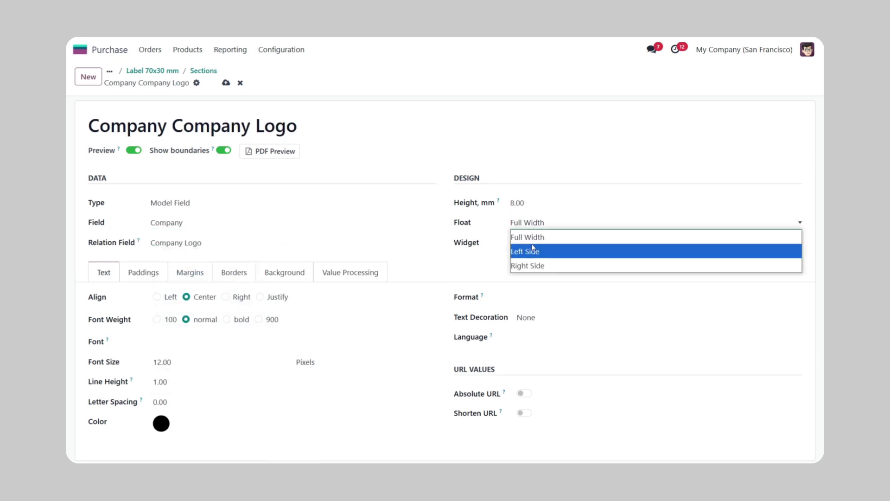
click(533, 251)
click(533, 260)
click(431, 330)
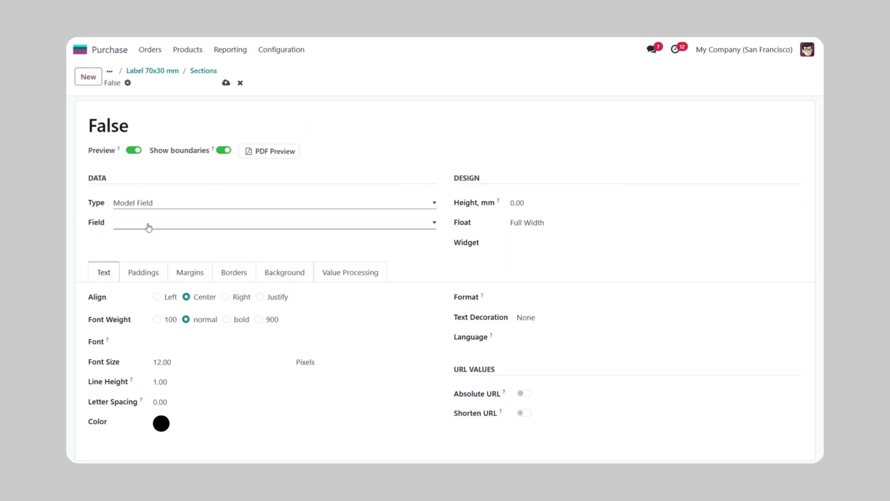
key(Tab)
key(l)
key(Tab)
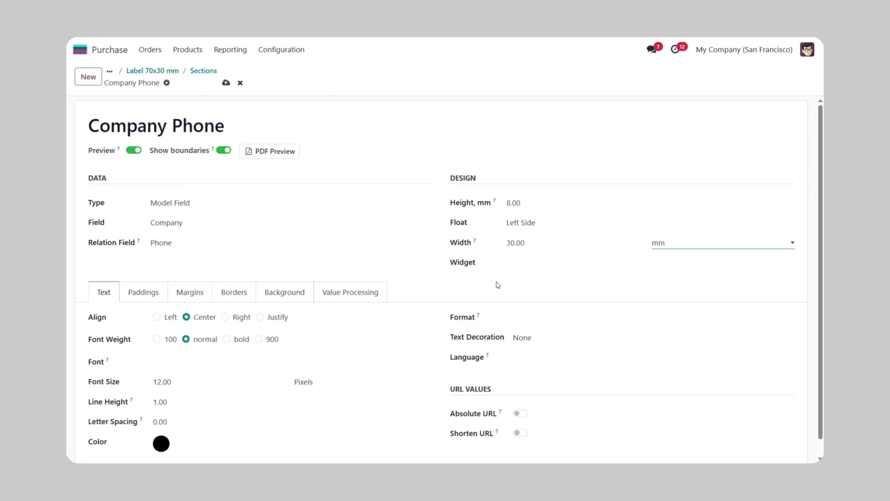